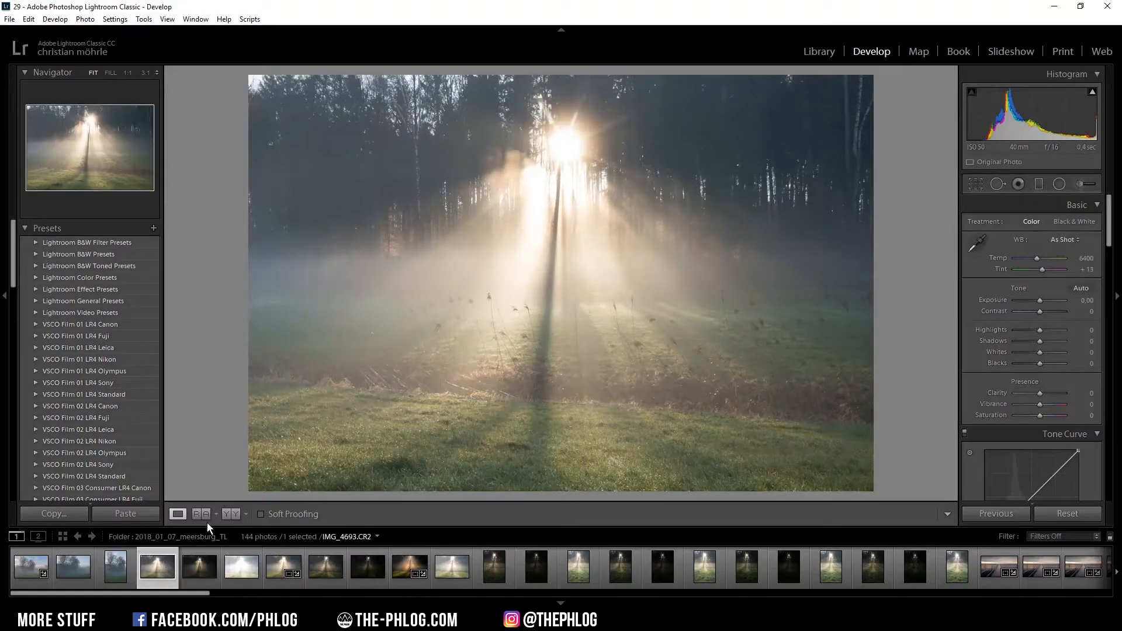
Merge the three bracketed sunbeam exposures into an HDR photo, using Auto Align and no deghosting
left_click(199, 566)
left_click(240, 579)
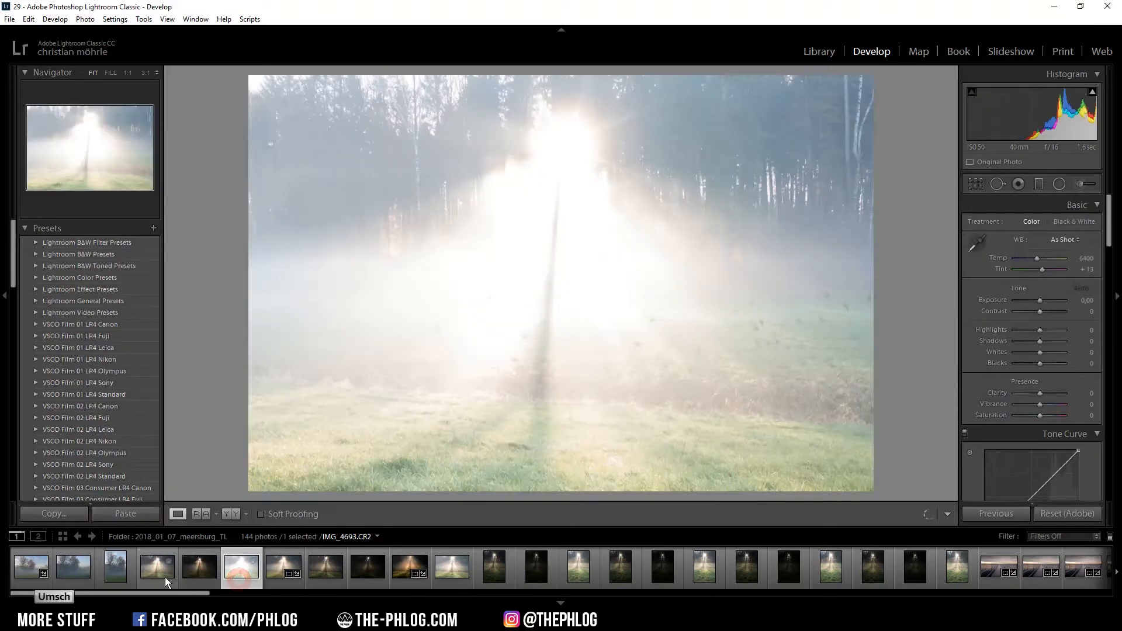
left_click(165, 577, "shift")
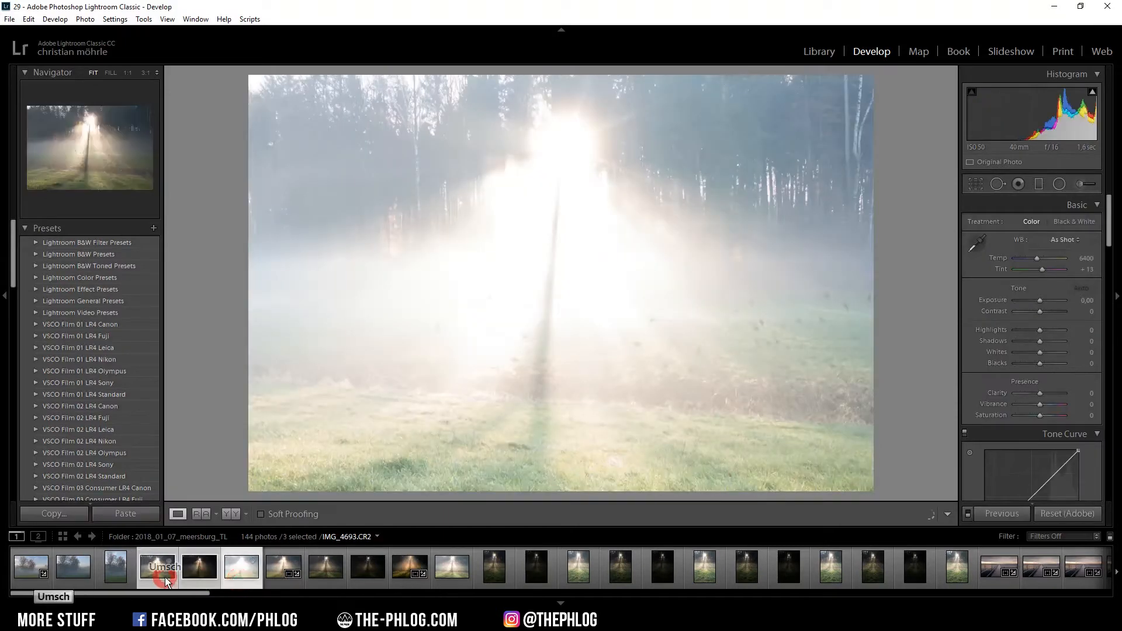
right_click(166, 578)
mouse_move(257, 327)
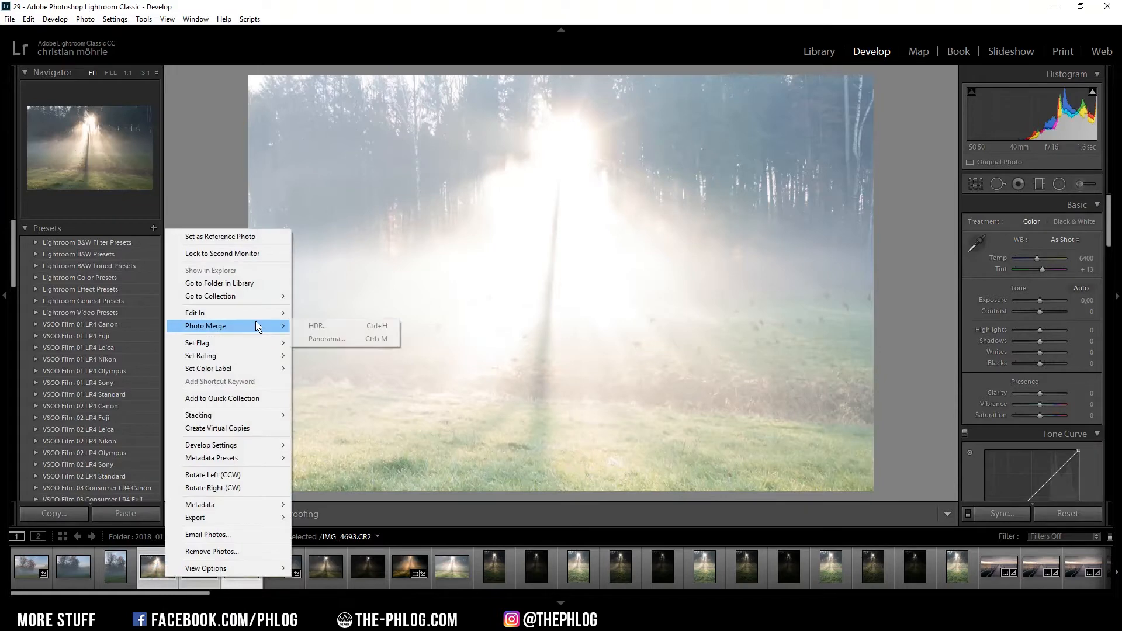
left_click(343, 329)
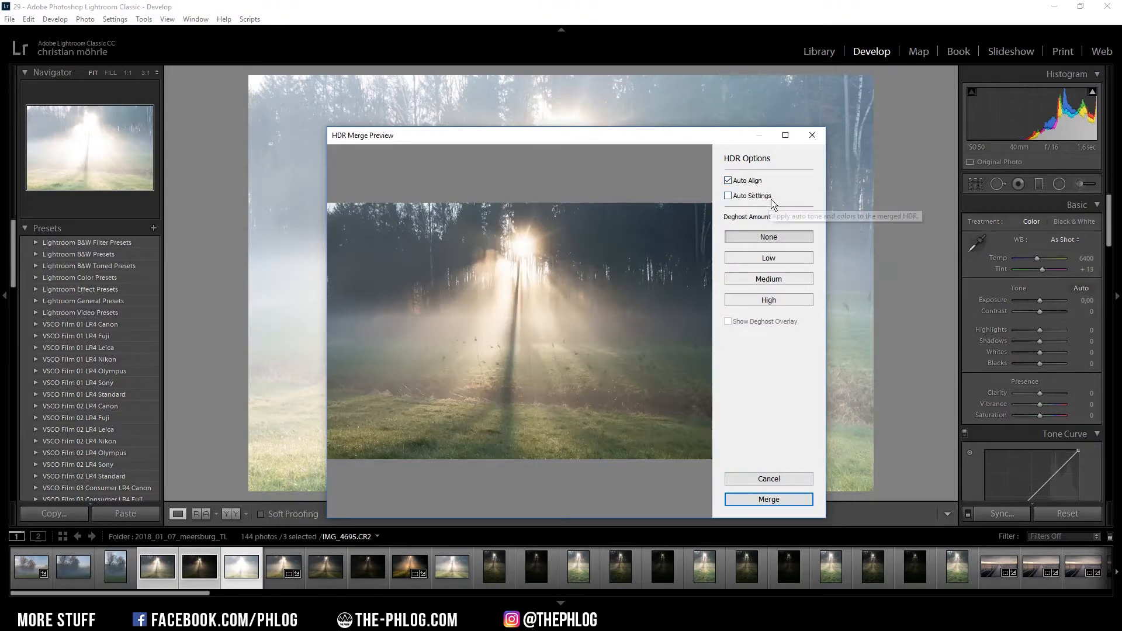
left_click(770, 500)
Remove chromatic aberration and enable profile corrections for the merged HDR photo
left_click_drag(1109, 216, 1109, 369)
left_click(1038, 323)
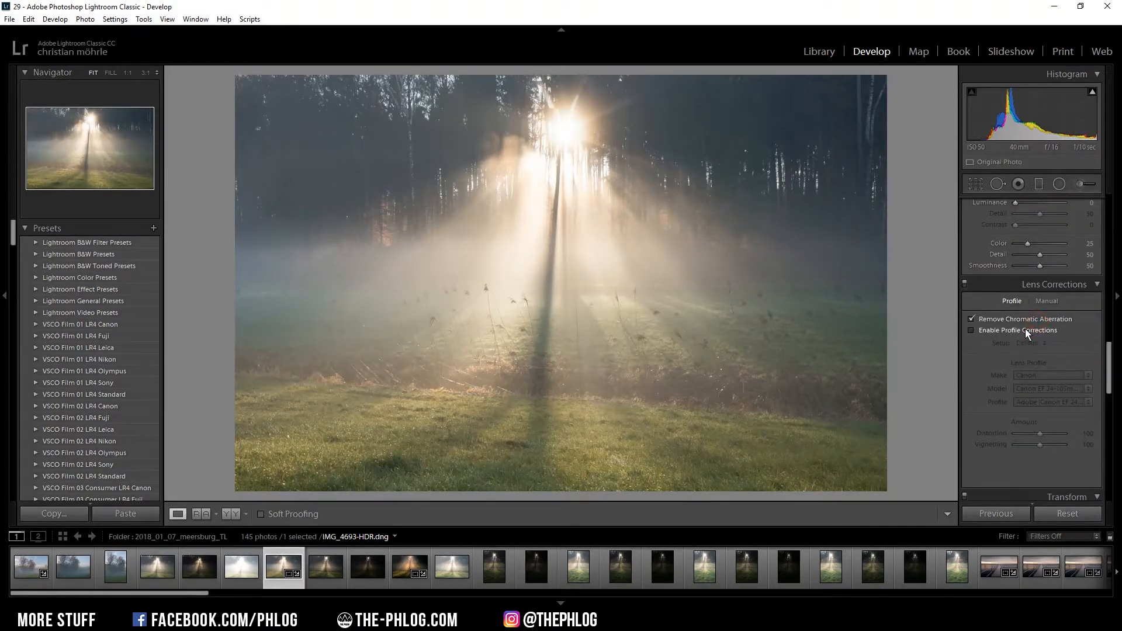
left_click(1026, 330)
Set the photo's highlights to -98, blacks to -31 and shadows to -26
left_click_drag(1107, 367, 1104, 217)
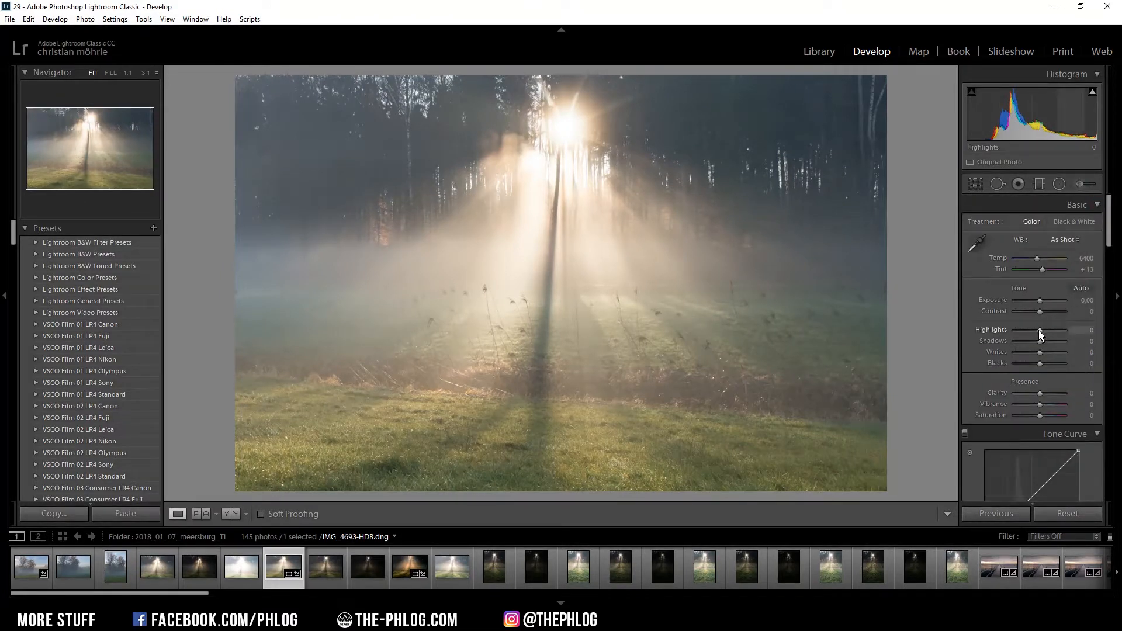
left_click_drag(1039, 330, 1016, 331)
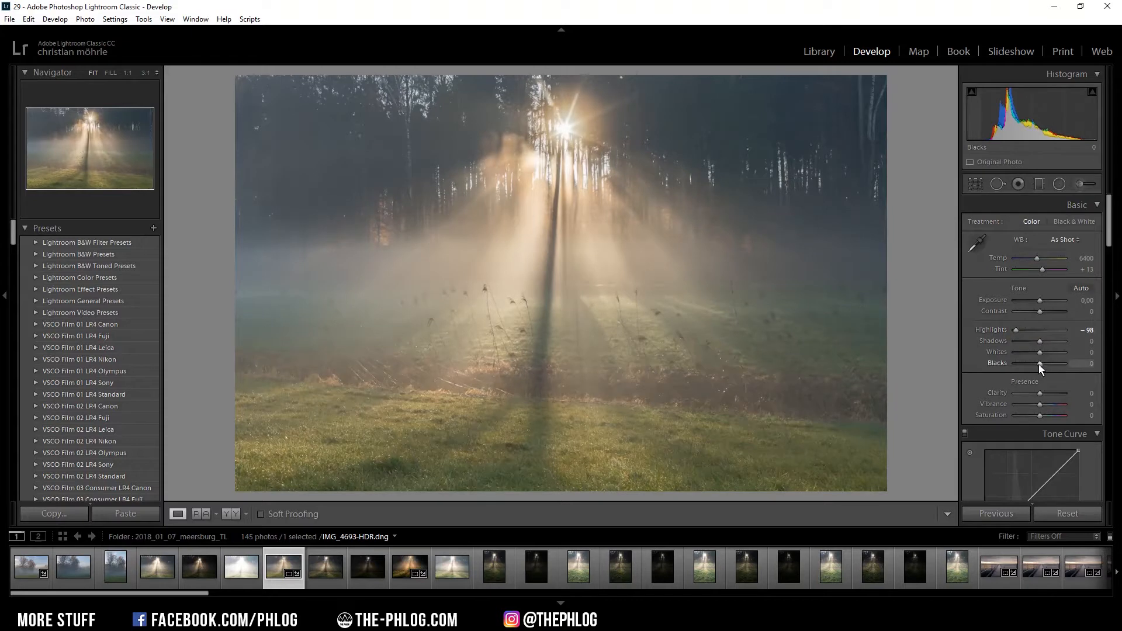
left_click_drag(1039, 363, 1032, 363)
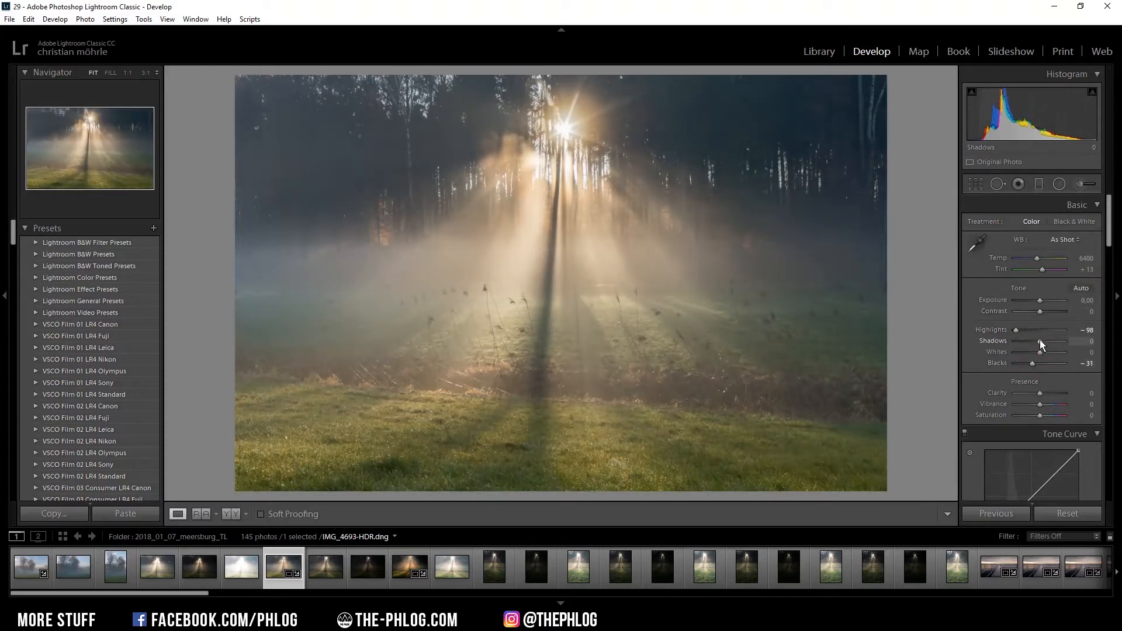
left_click_drag(1035, 342, 1033, 343)
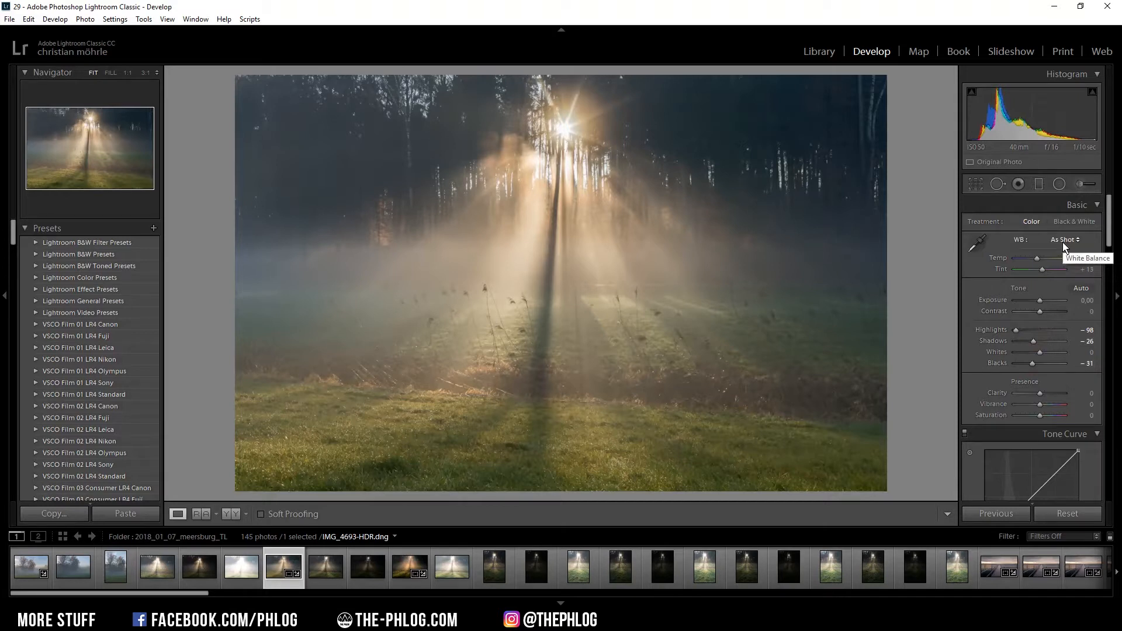
Set the white balance to Shade and reduce the clarity to -12
left_click(1064, 241)
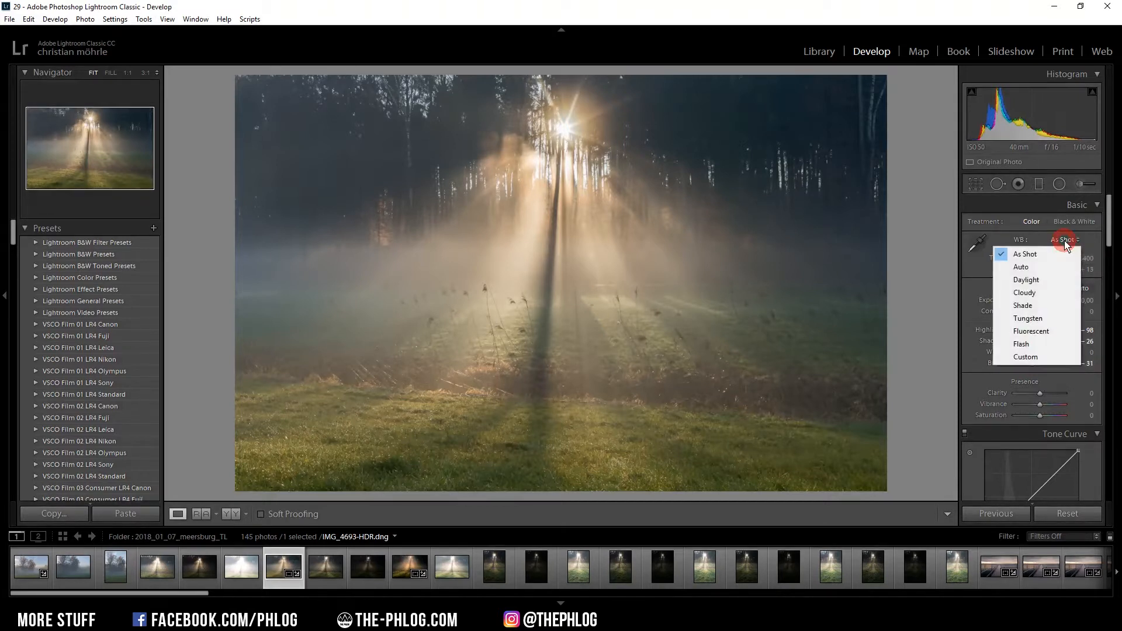
left_click(1042, 305)
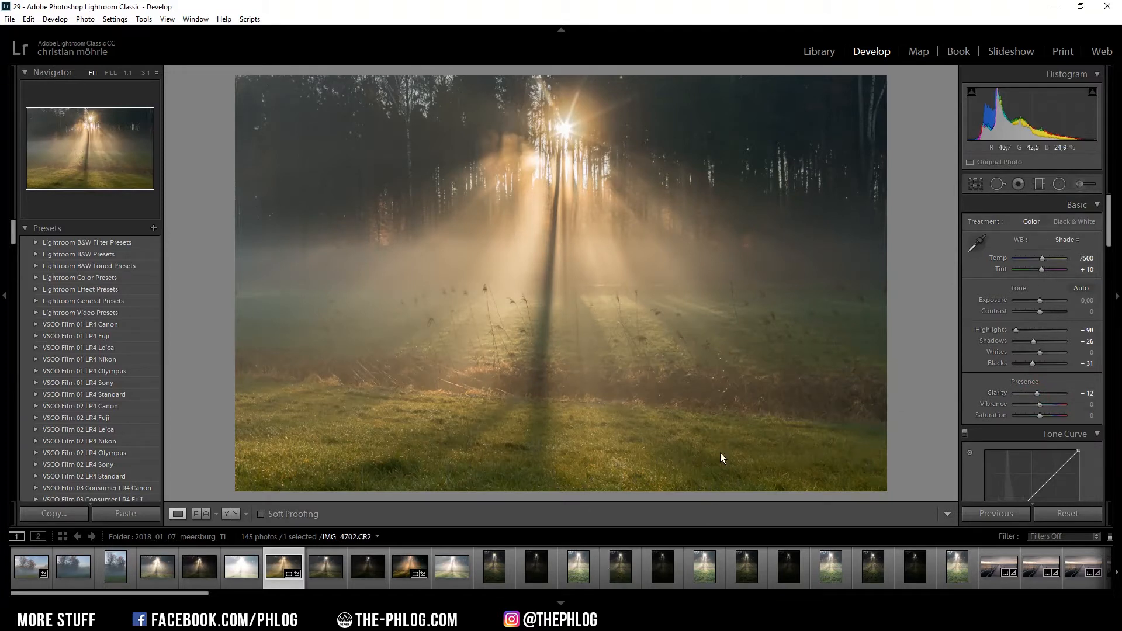
Set the foreground grass graduated filter to temperature 15, clarity 100 and contrast 43
left_click(1040, 185)
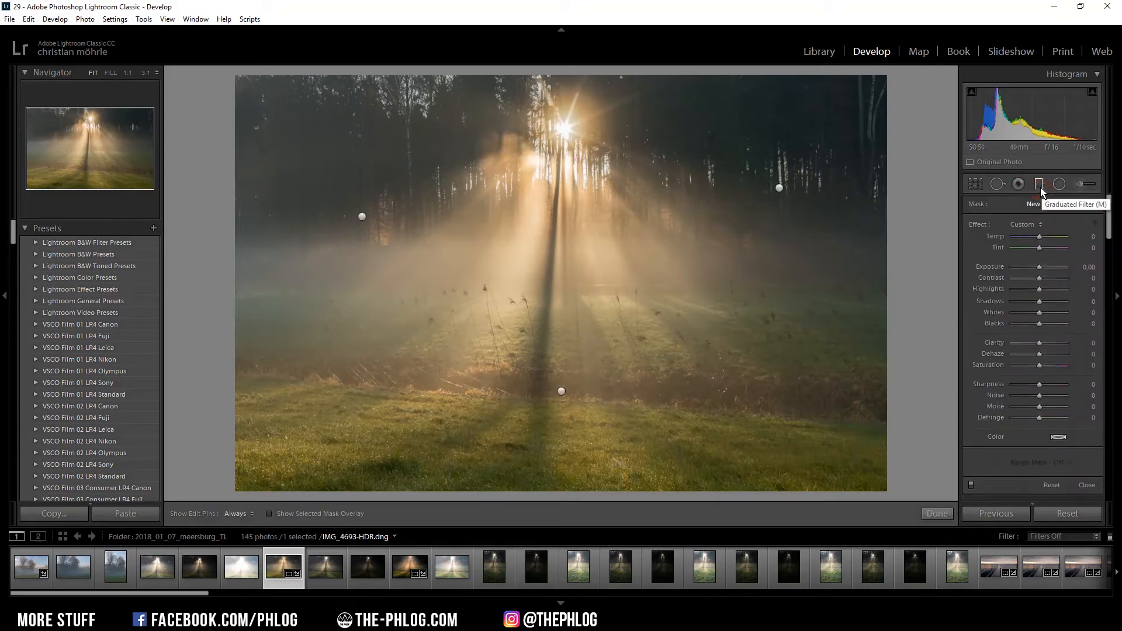
left_click(561, 391)
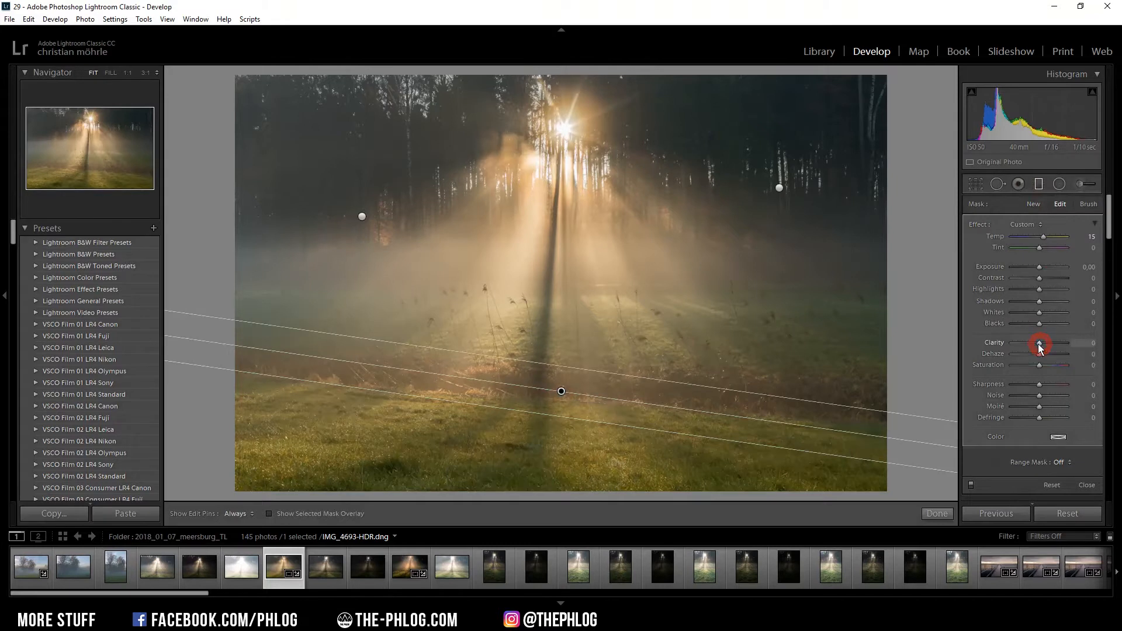
left_click_drag(1046, 344, 1085, 344)
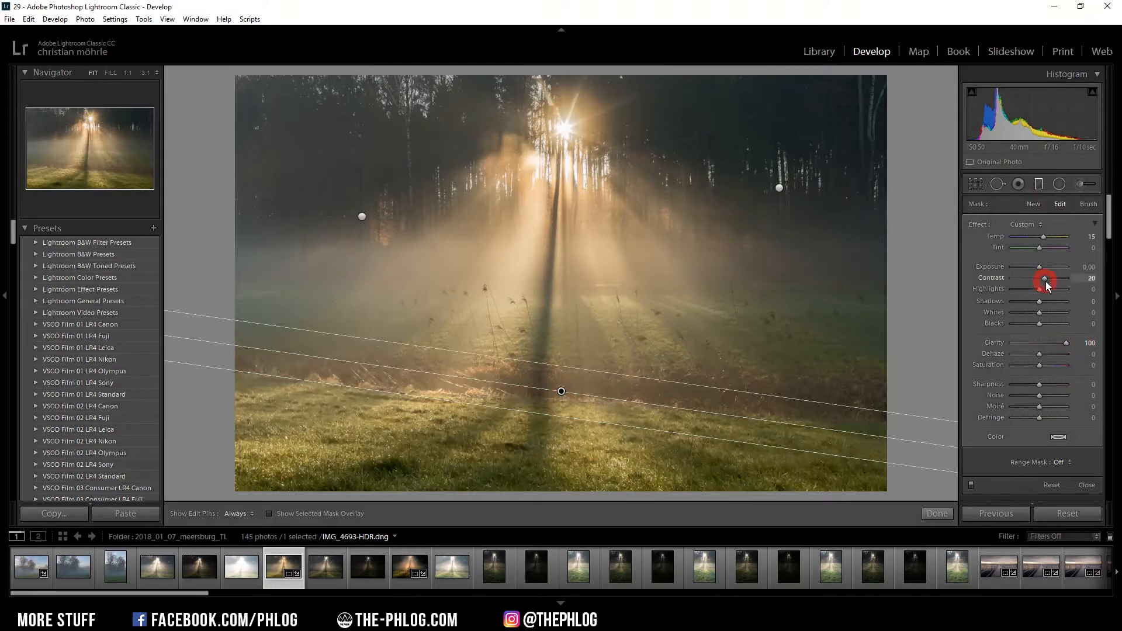
left_click_drag(1048, 282, 1050, 282)
double_click(1039, 237)
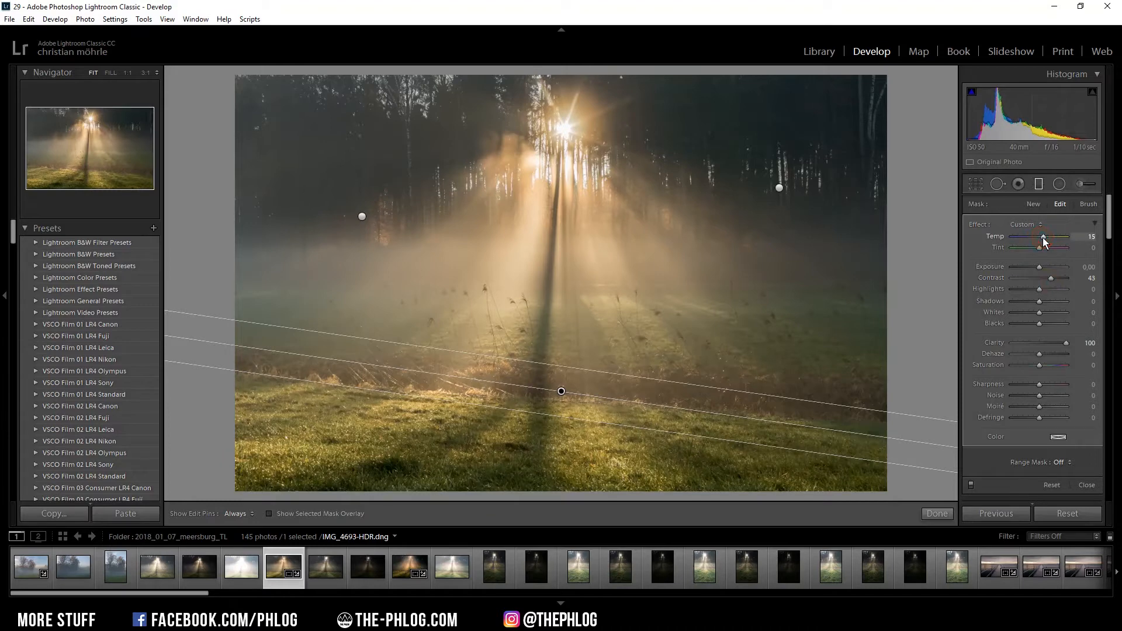
key("Escape")
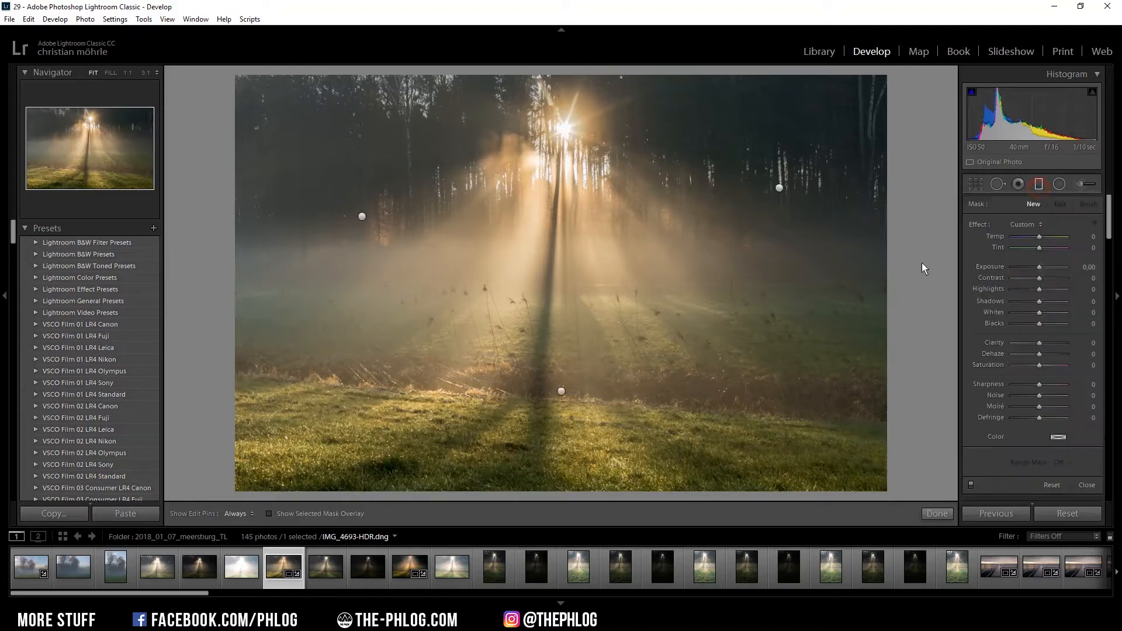
Darken the graduated filter over the upper-right forest with exposure -0.17 and lowered whites
left_click(779, 188)
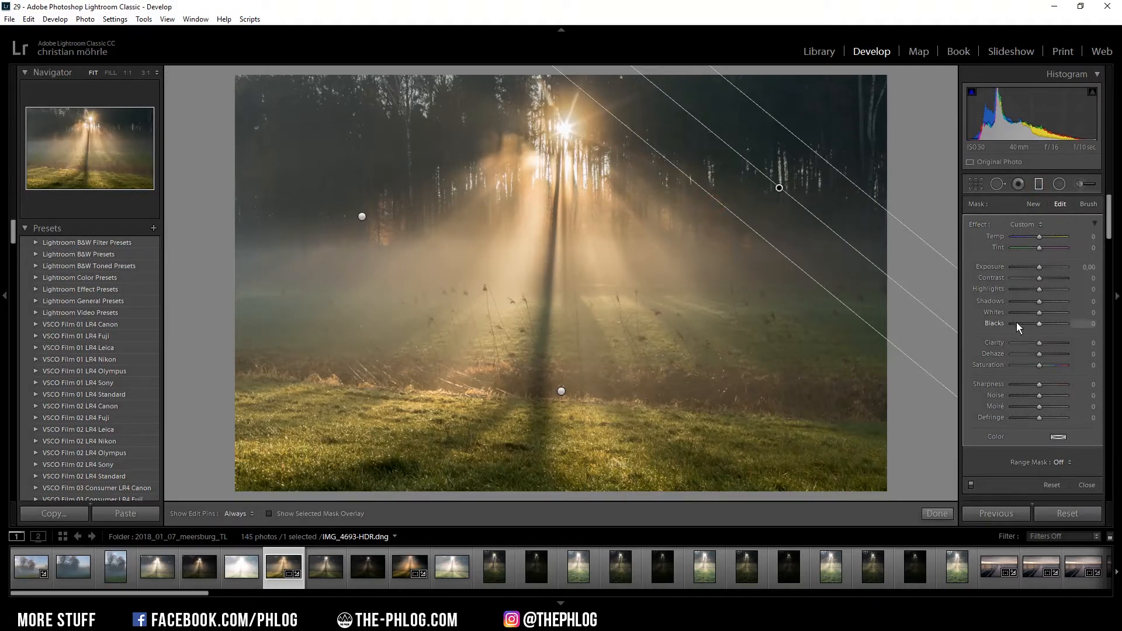
left_click(1040, 267)
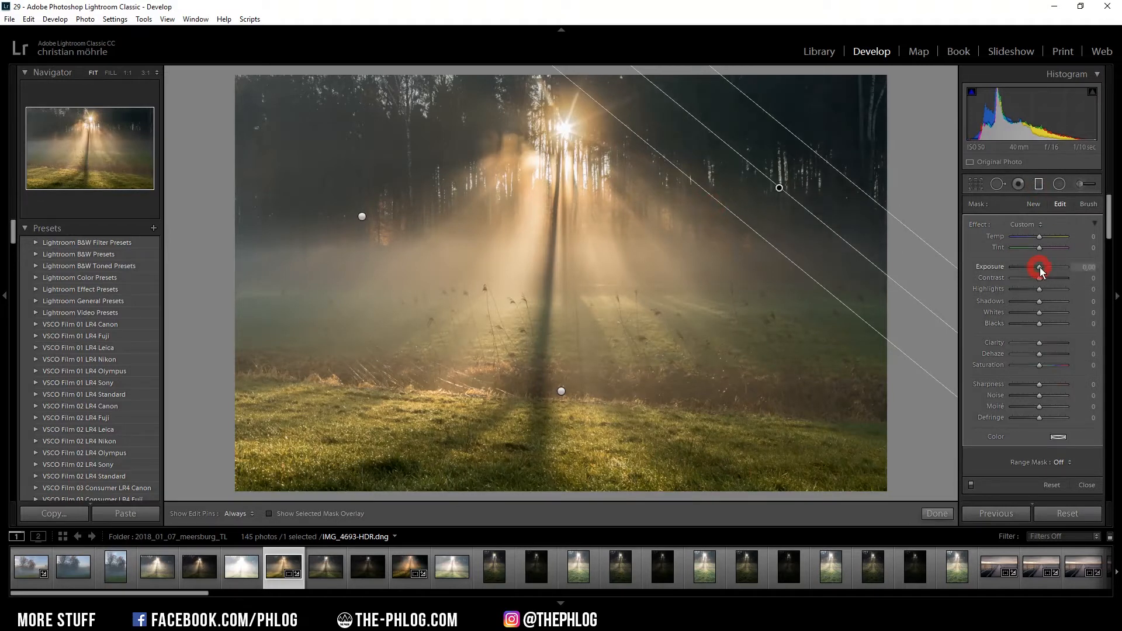
left_click_drag(1040, 268, 1038, 268)
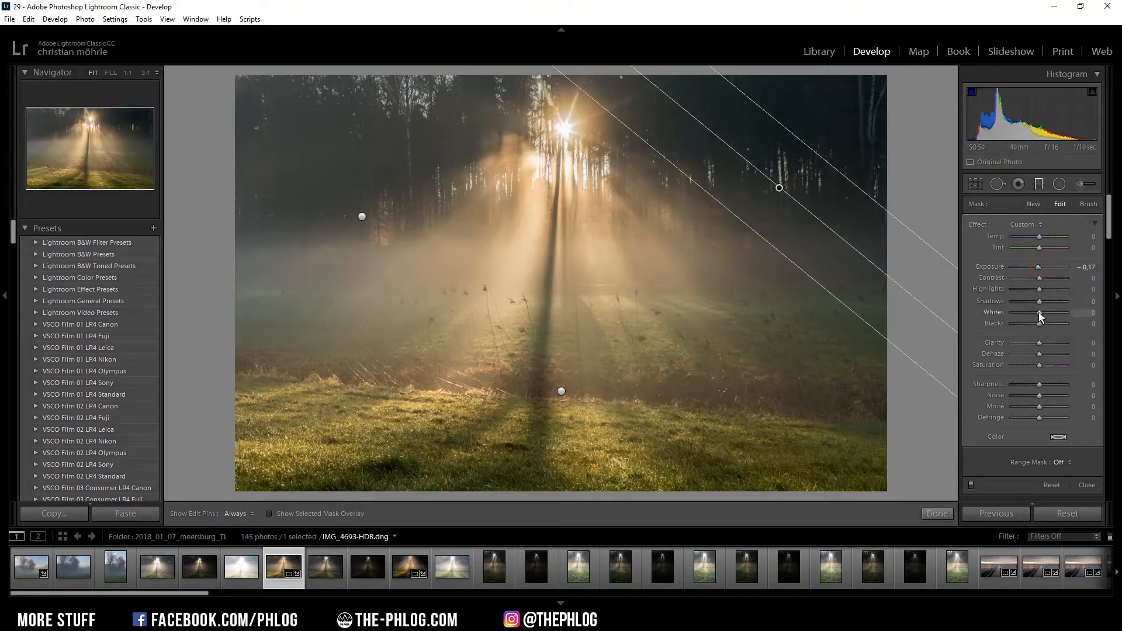
left_click_drag(1039, 311, 1025, 311)
Lower the exposure and whites of the graduated filter over the upper-left forest
left_click(362, 218)
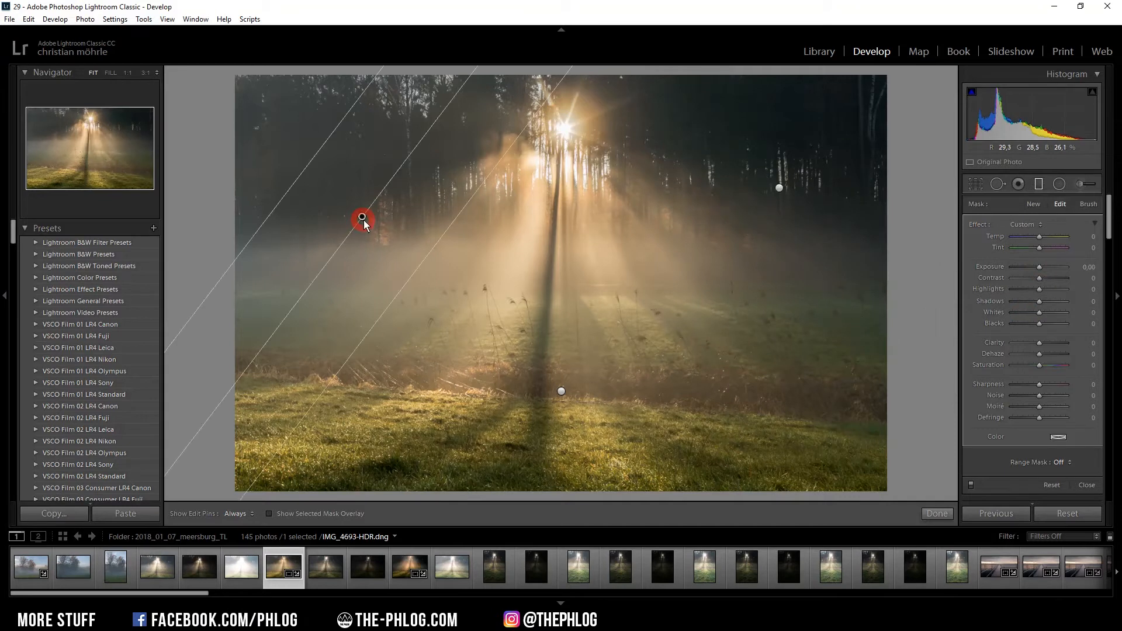
left_click(1039, 268)
left_click_drag(1038, 269, 1036, 269)
left_click_drag(1039, 312, 1001, 314)
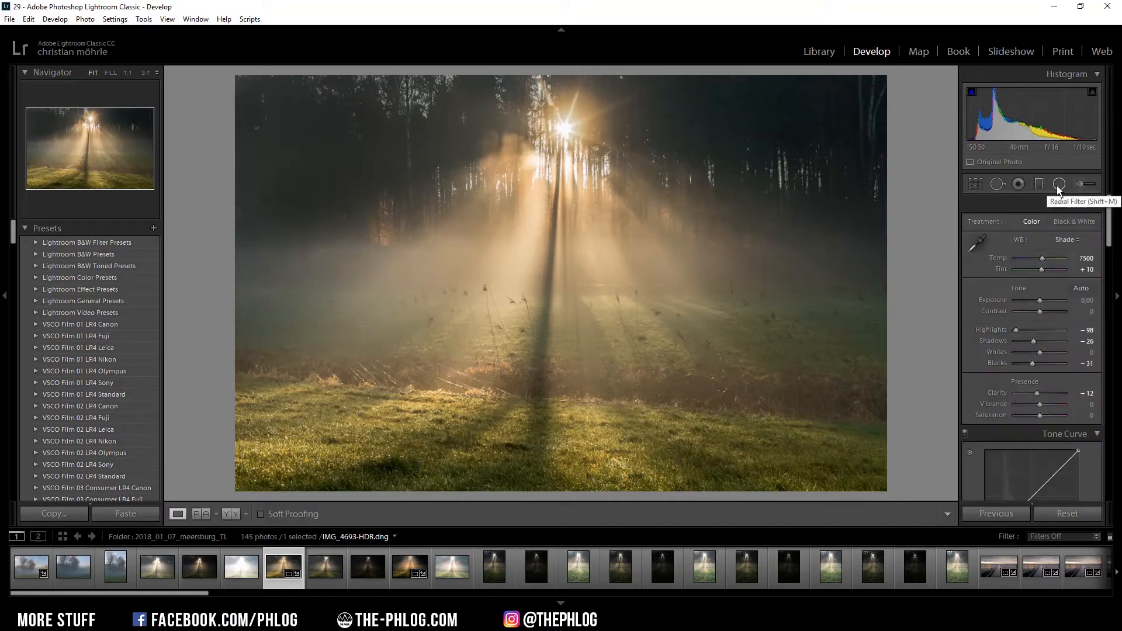
Warm the temperature and raise the whites of the wide radial filter across the misty meadow
left_click(1058, 185)
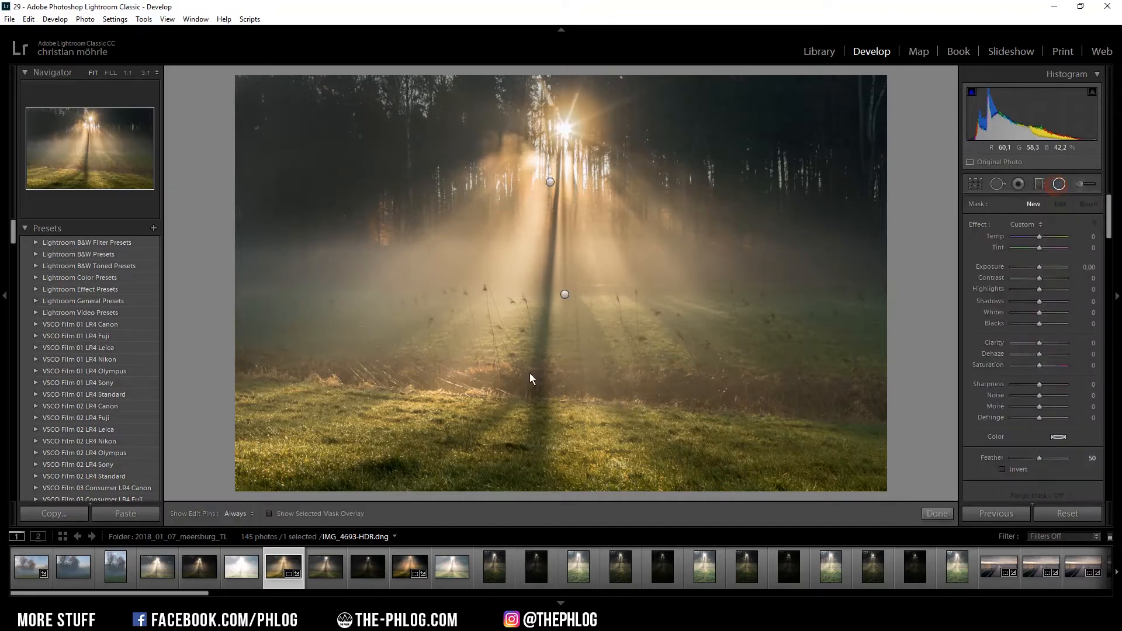
left_click(565, 295)
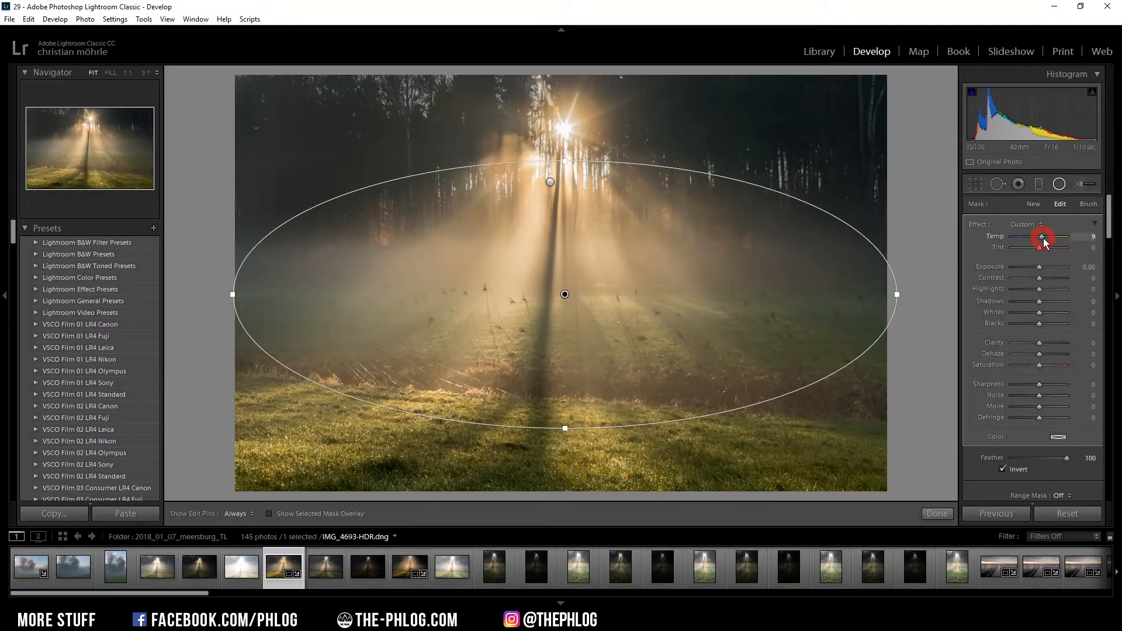
left_click_drag(1044, 237, 1051, 237)
left_click_drag(1042, 313, 1049, 313)
Raise the blacks to 74 in the smaller radial filter around the sun and finish the radial filter editing
left_click(550, 182)
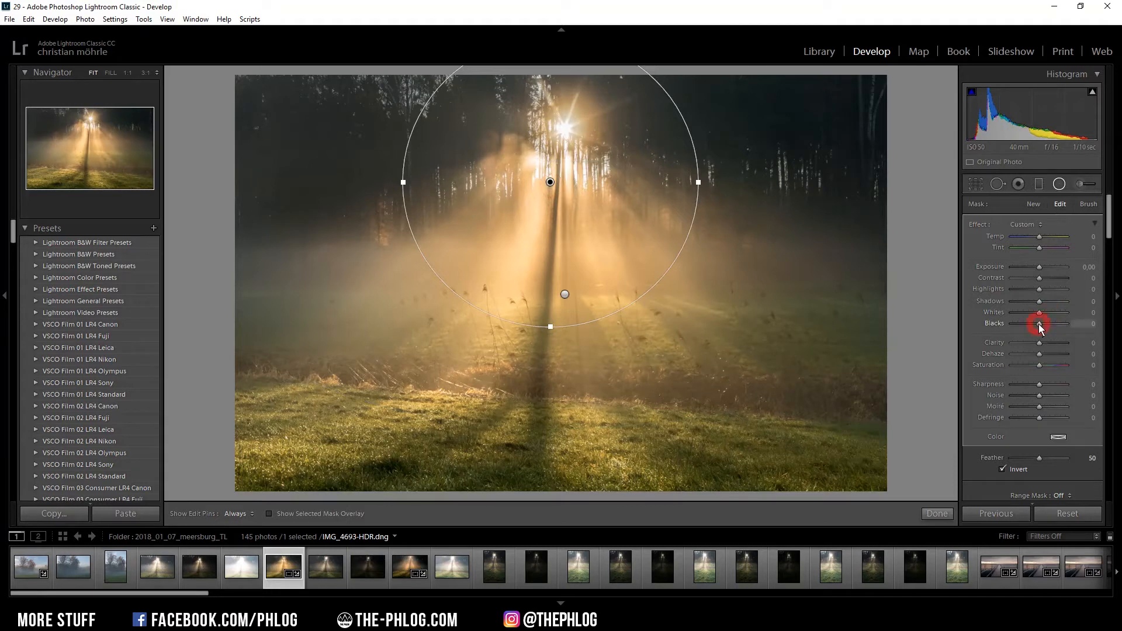
left_click_drag(1065, 321, 1058, 324)
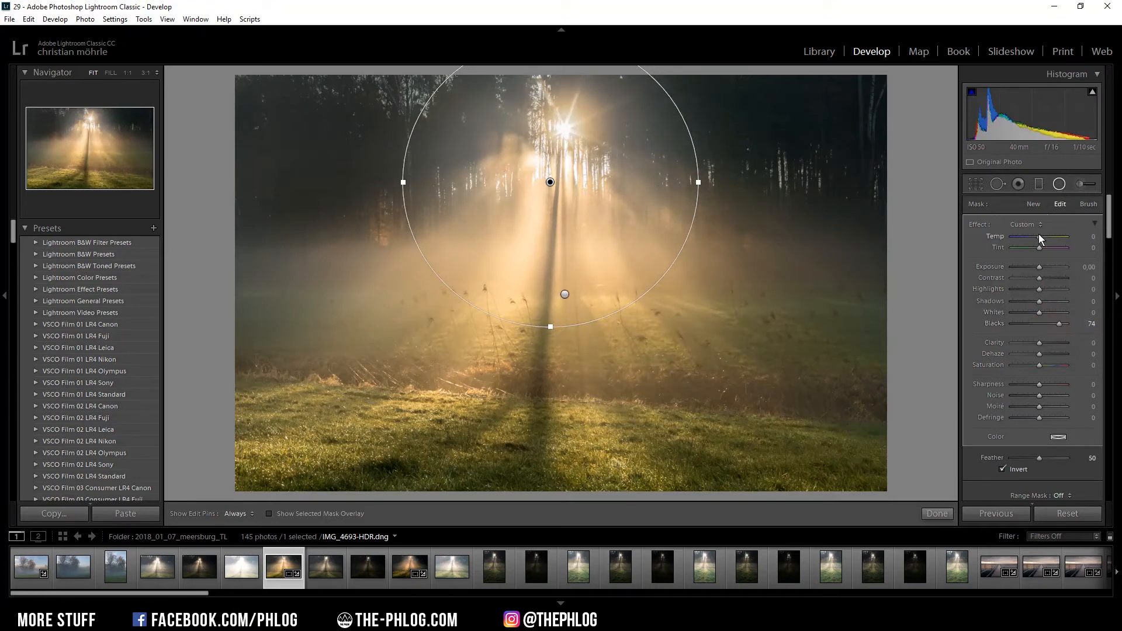
left_click(1060, 184)
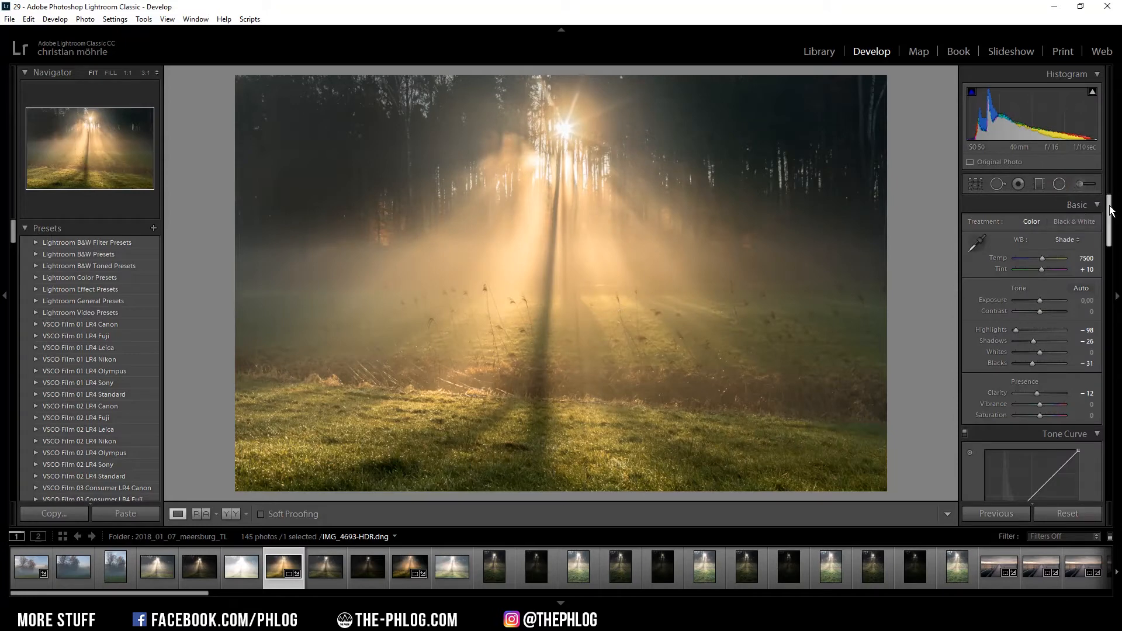
Slightly increase the orange and yellow saturation in the HSL adjustments
left_click_drag(1110, 211, 1110, 258)
left_click_drag(1040, 295, 1043, 293)
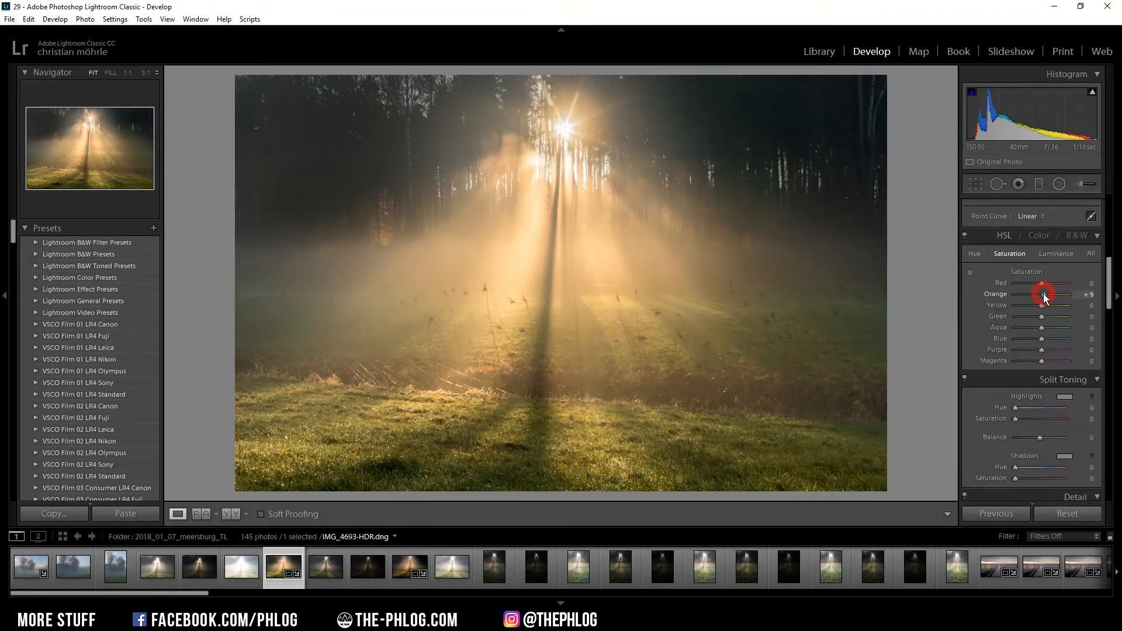
left_click_drag(1044, 296, 1043, 305)
Apply a warm split tone to the highlights with hue 34 and saturation 25
scroll(1030, 317, "down", 3)
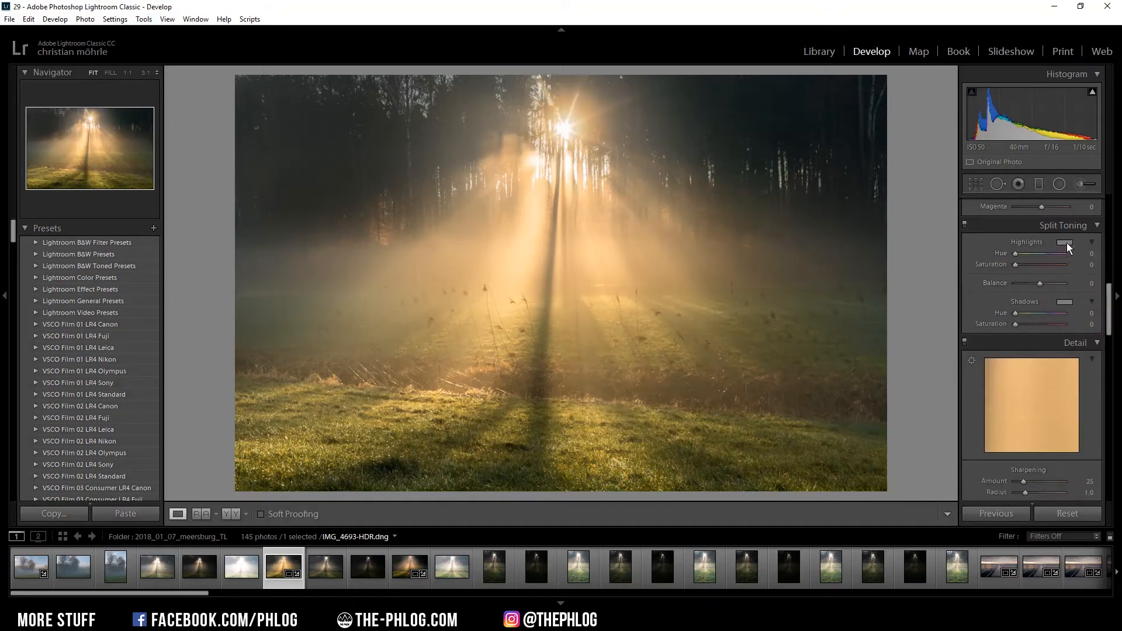
left_click(1065, 243)
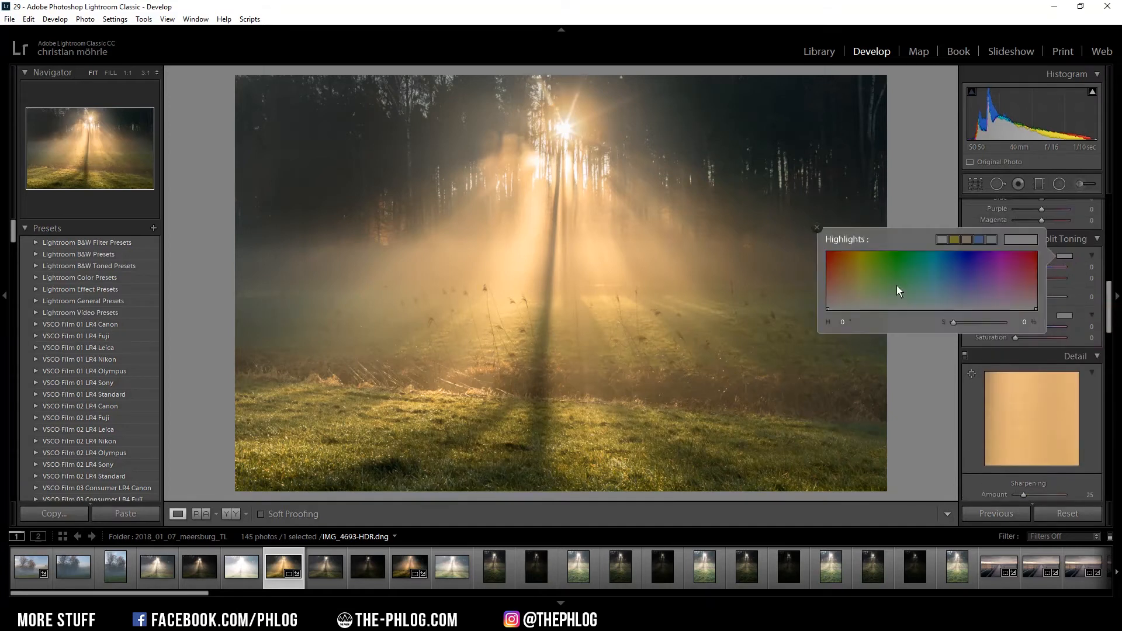
left_click(848, 298)
Tint the shadows blue with hue 221 and saturation 7, and shift the split toning balance toward the highlights
left_click(1064, 316)
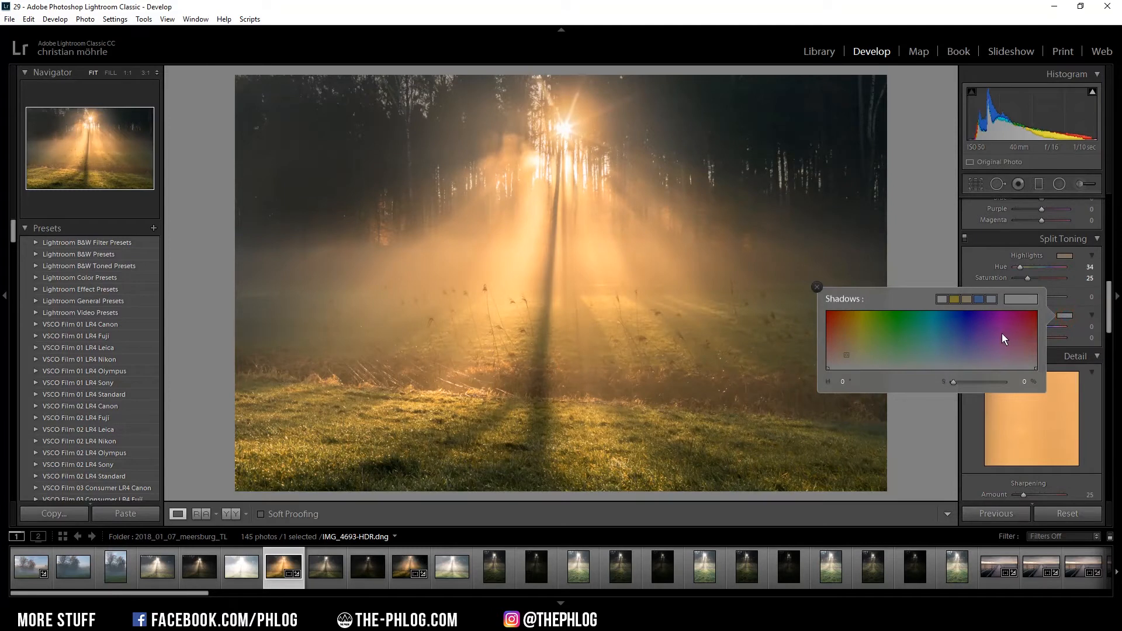
left_click(957, 362)
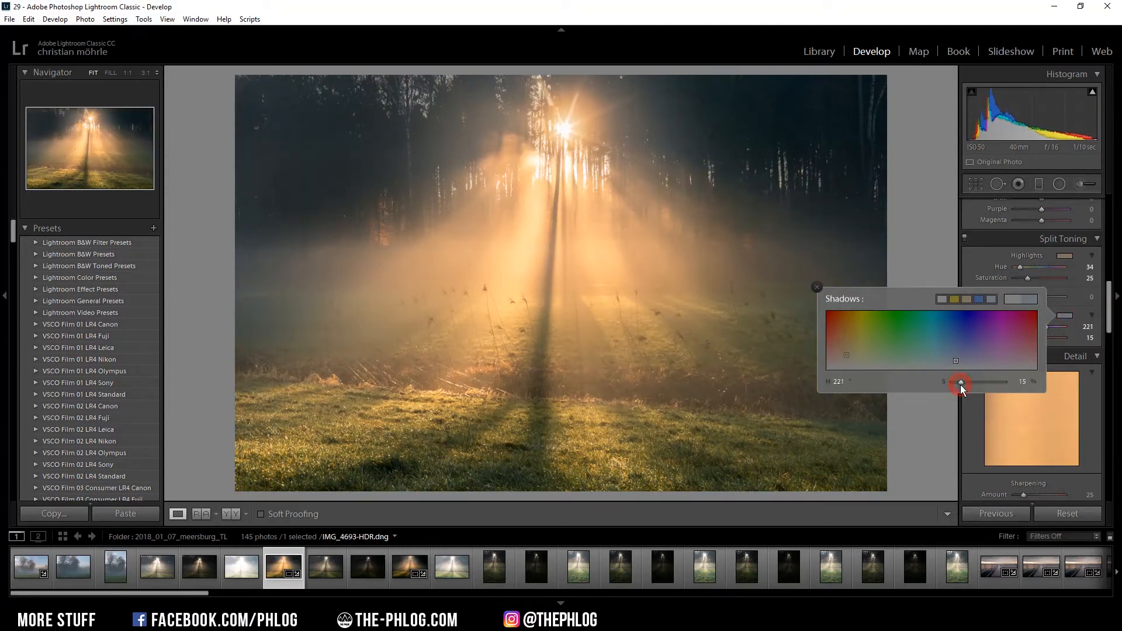
left_click_drag(960, 383, 956, 384)
left_click(1054, 296)
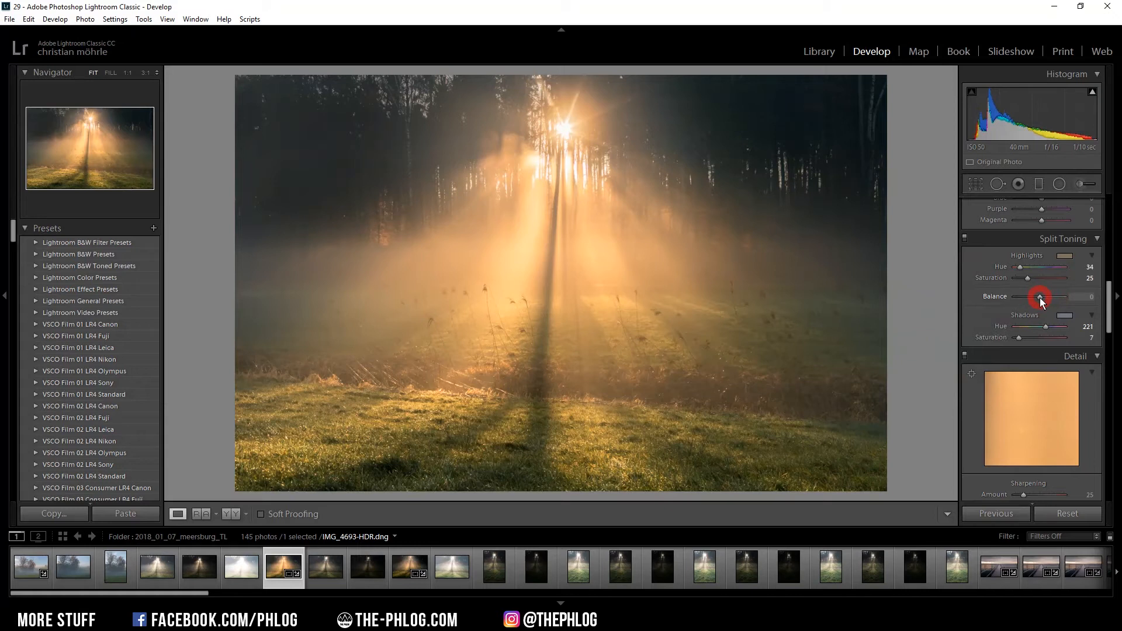
left_click_drag(1040, 297, 1049, 297)
Adjust the photo's sharpening amount, radius, detail and masking
left_click_drag(1109, 295, 1109, 331)
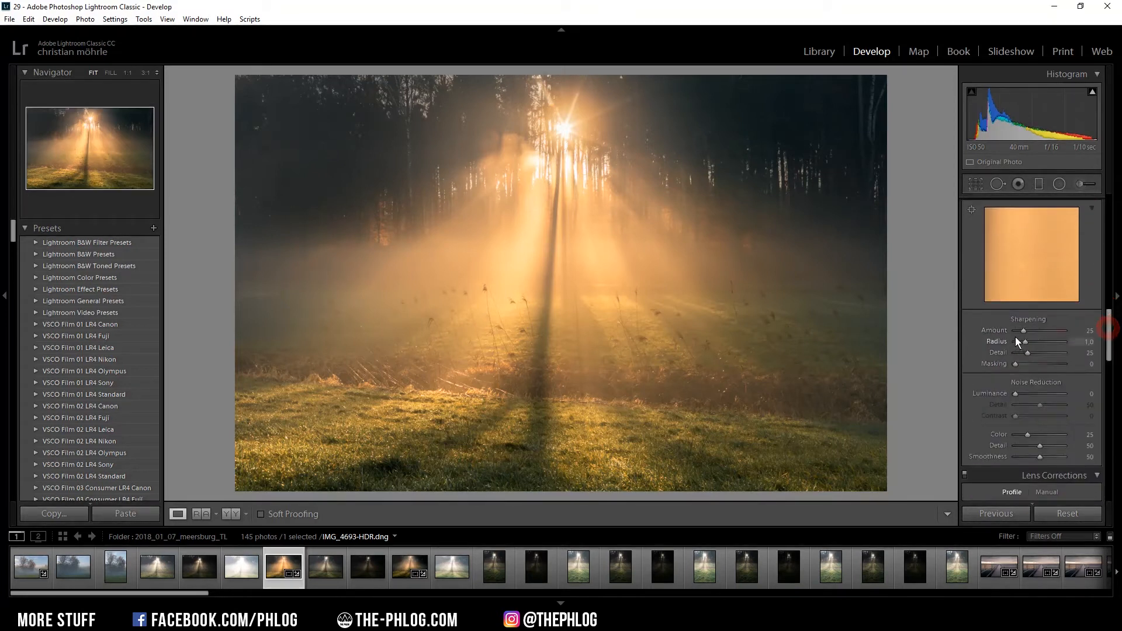
left_click_drag(1046, 332, 1014, 342)
mouse_move(1028, 353)
left_mouse_down()
mouse_move(1044, 353)
mouse_move(1041, 364)
left_mouse_up()
left_click_drag(1109, 351, 1111, 435)
left_click_drag(1040, 345, 1039, 349)
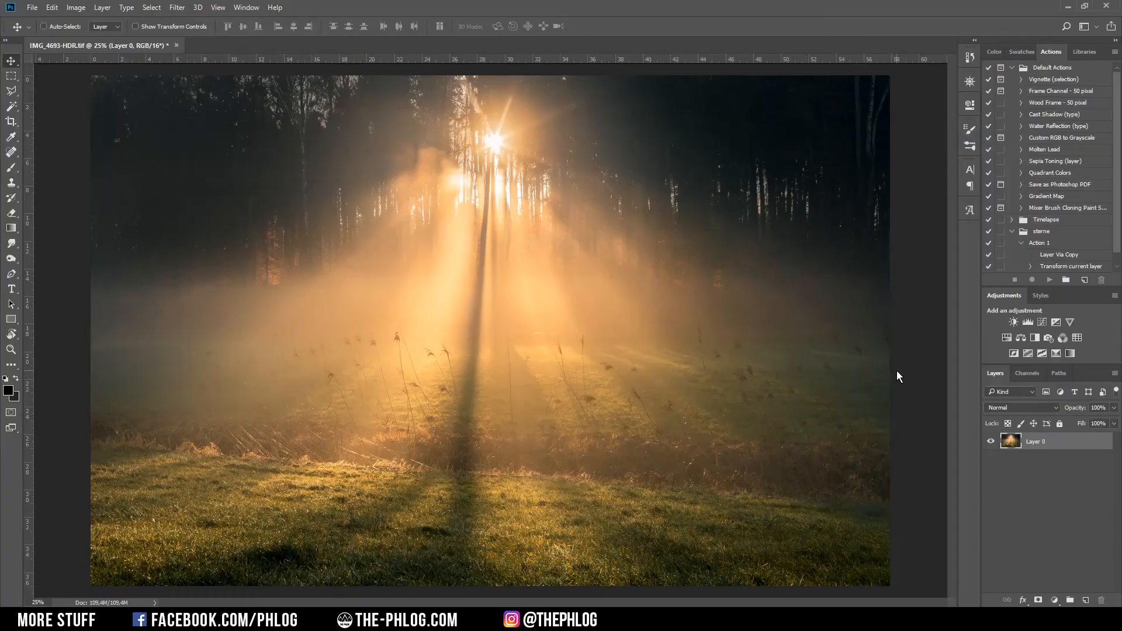
Apply the Color Efex Pro 4 Polarization filter at a low strength and merge the result down into Layer 0
left_click(178, 8)
mouse_move(262, 253)
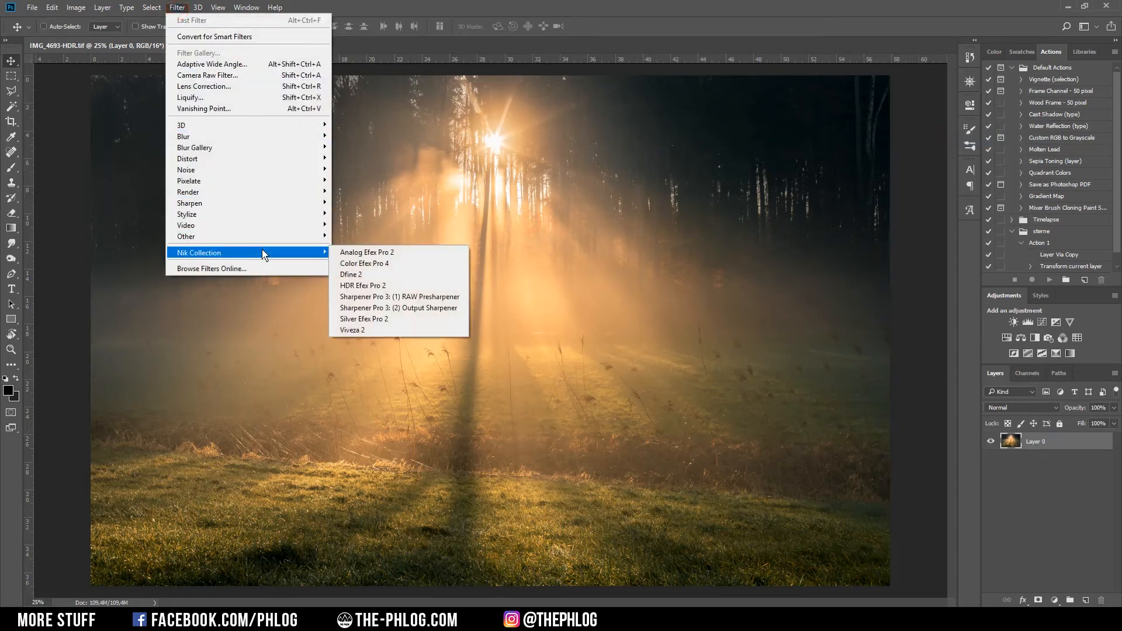
left_click(364, 263)
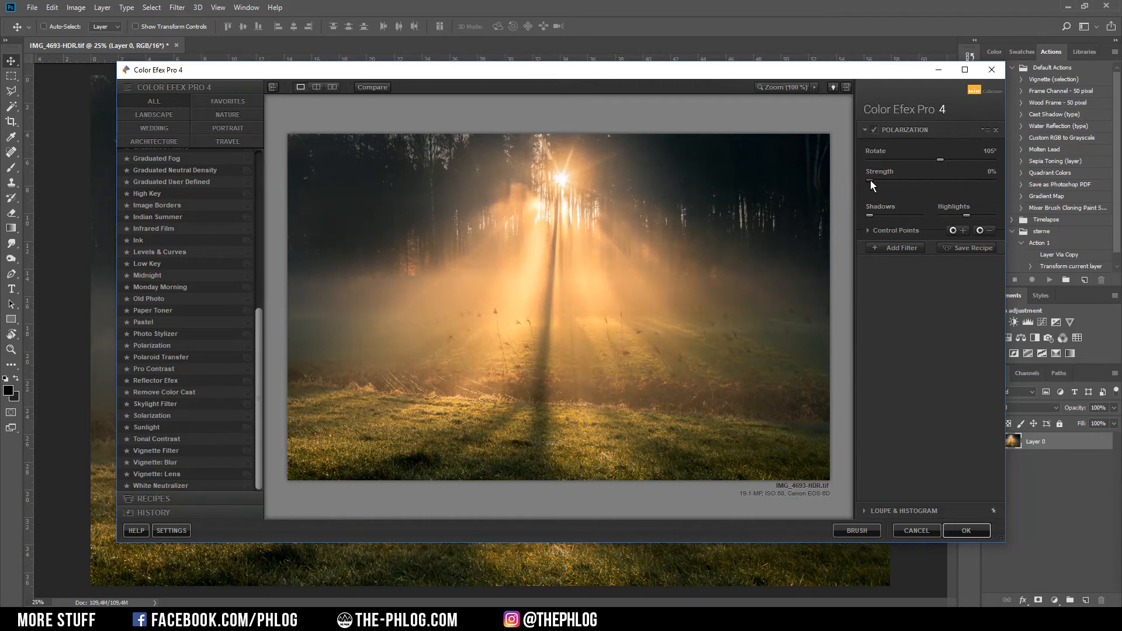
left_click_drag(888, 181, 891, 182)
left_click(976, 532)
key("ctrl+e")
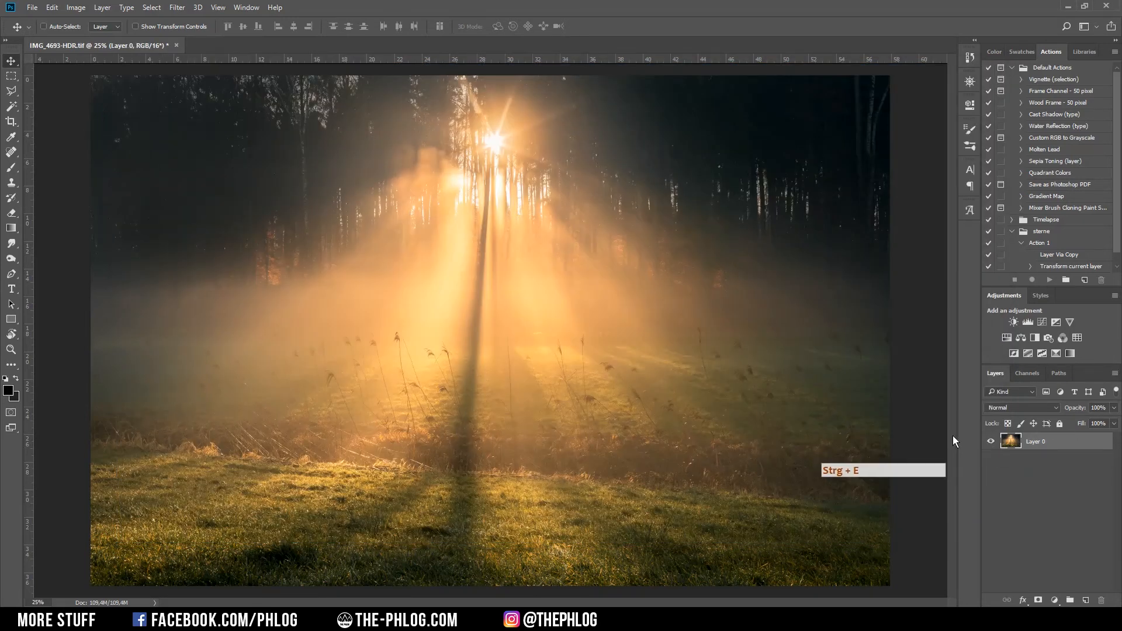
Apply the Color Efex Pro 4 Pro Contrast filter with a slightly raised Correct Contrast value
left_click(187, 9)
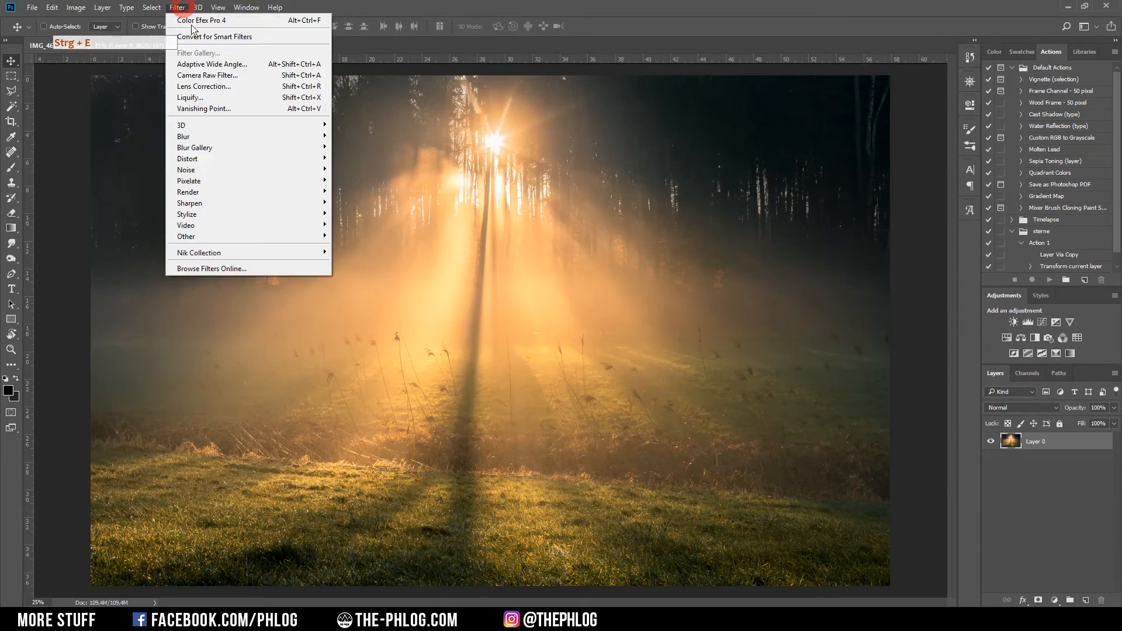
mouse_move(296, 253)
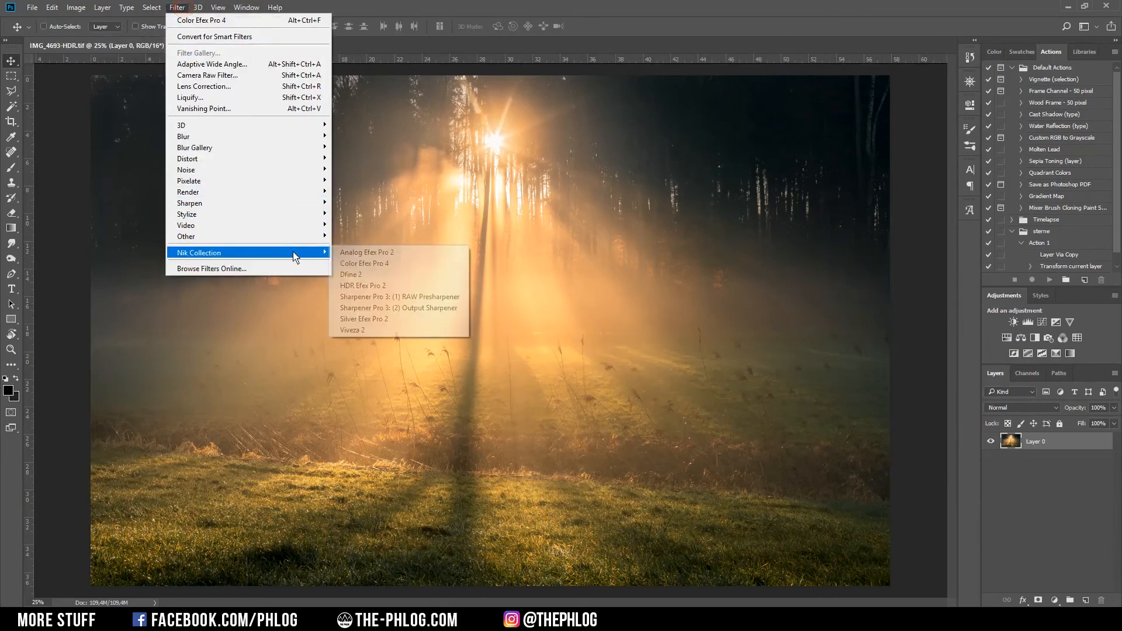
left_click(363, 263)
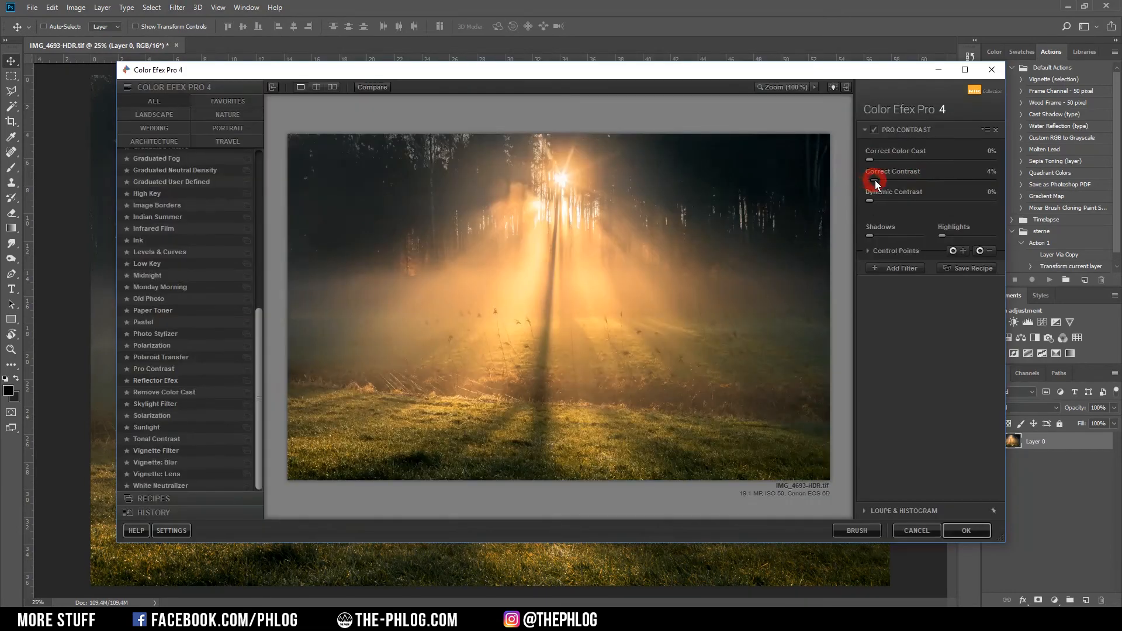
mouse_move(881, 180)
left_mouse_down()
mouse_move(917, 178)
mouse_move(893, 183)
left_mouse_up()
left_click(968, 529)
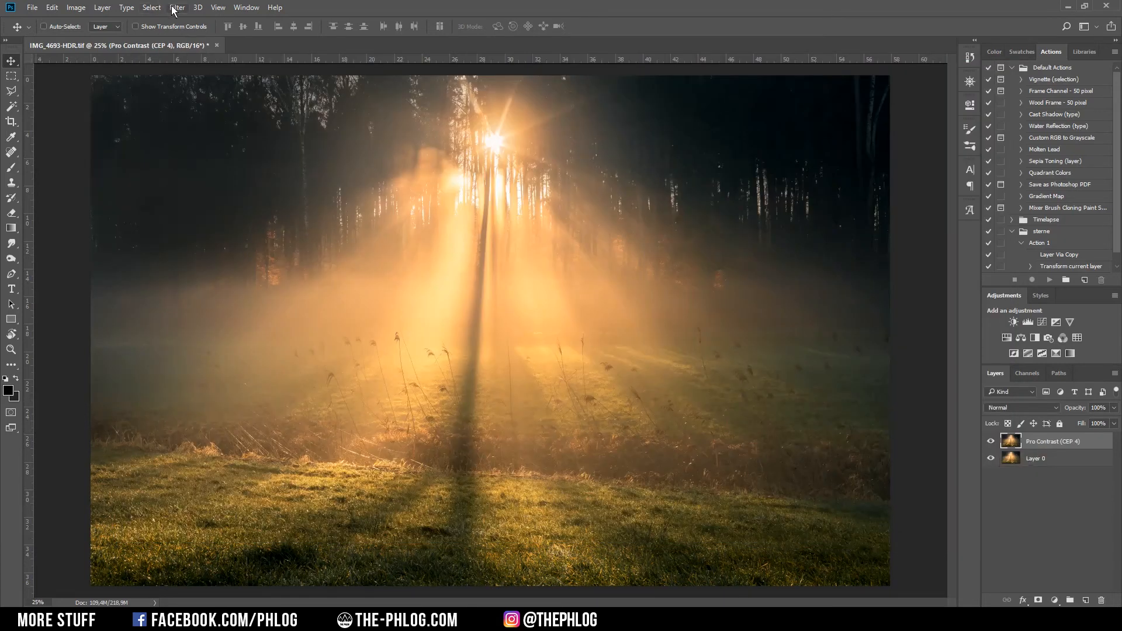
Apply the Color Efex Pro 4 Classical Soft Focus filter using Soft Focus method 3
left_click(176, 7)
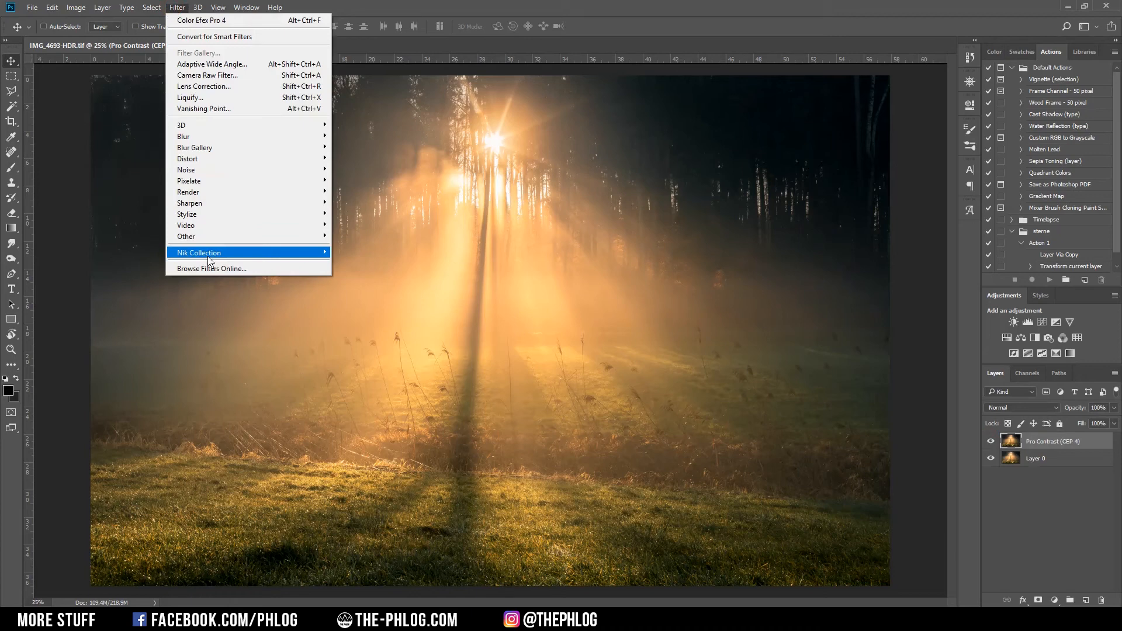
mouse_move(211, 255)
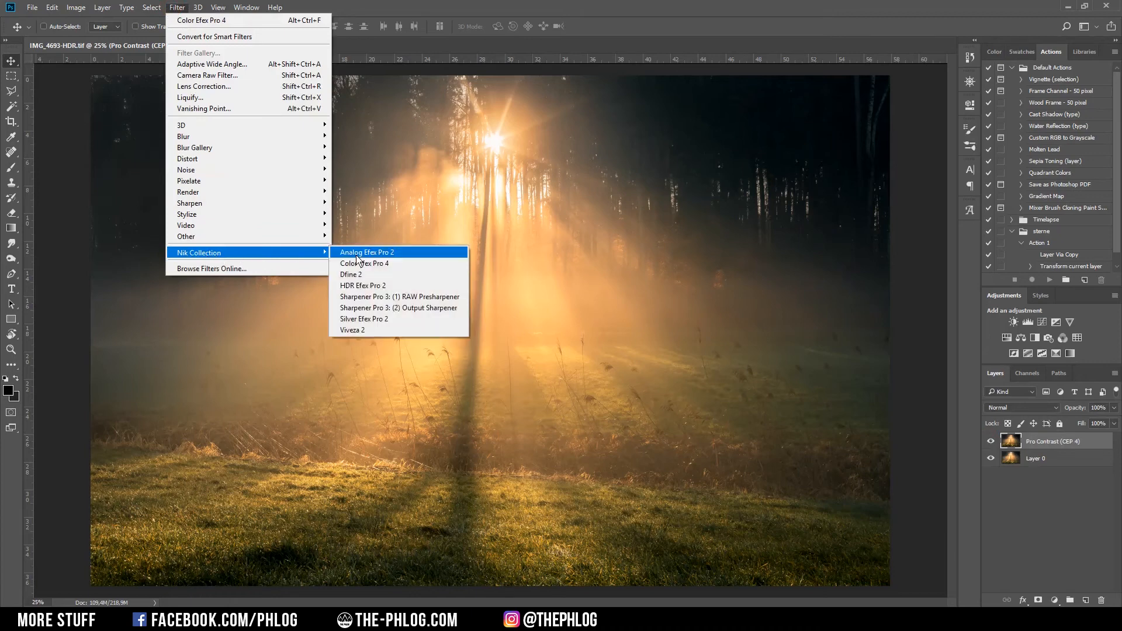
left_click(404, 266)
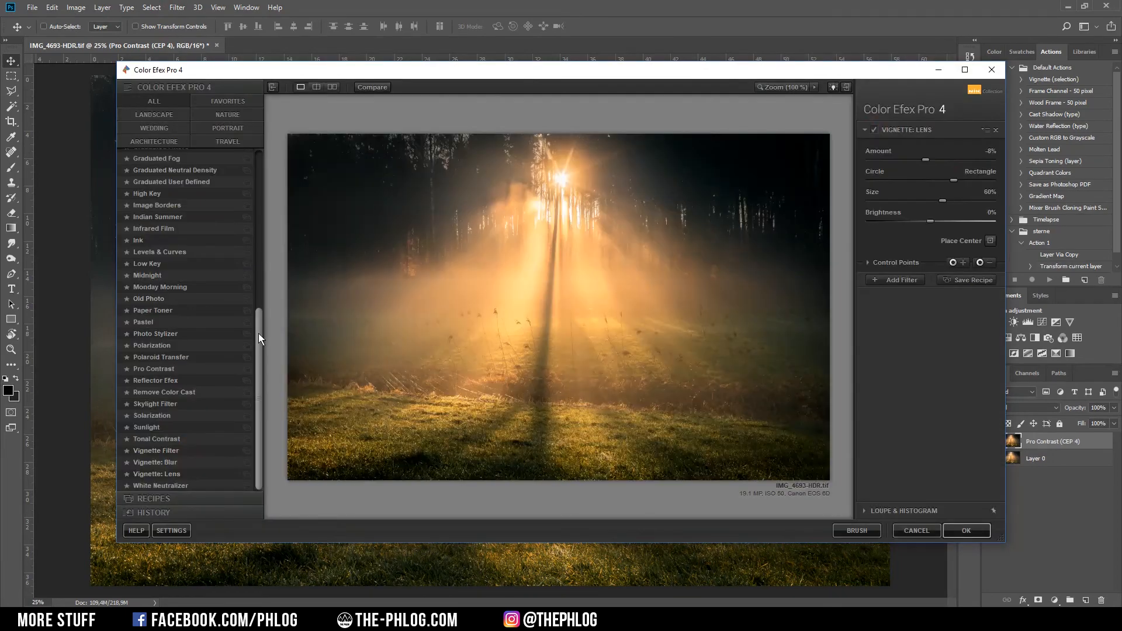
left_click_drag(259, 329, 266, 144)
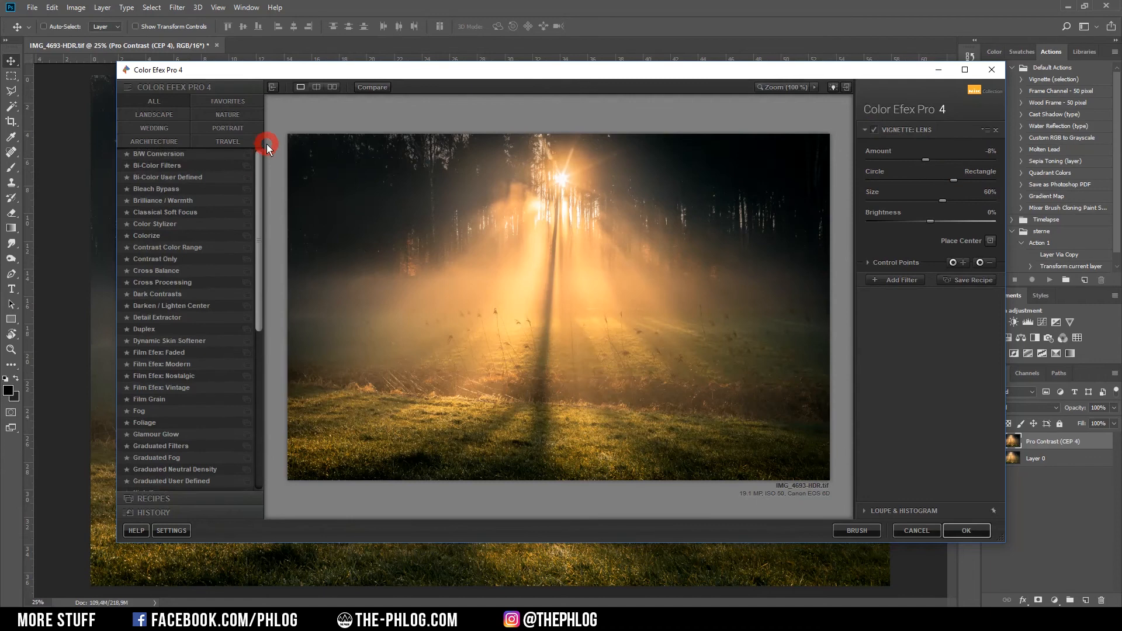
left_click(181, 213)
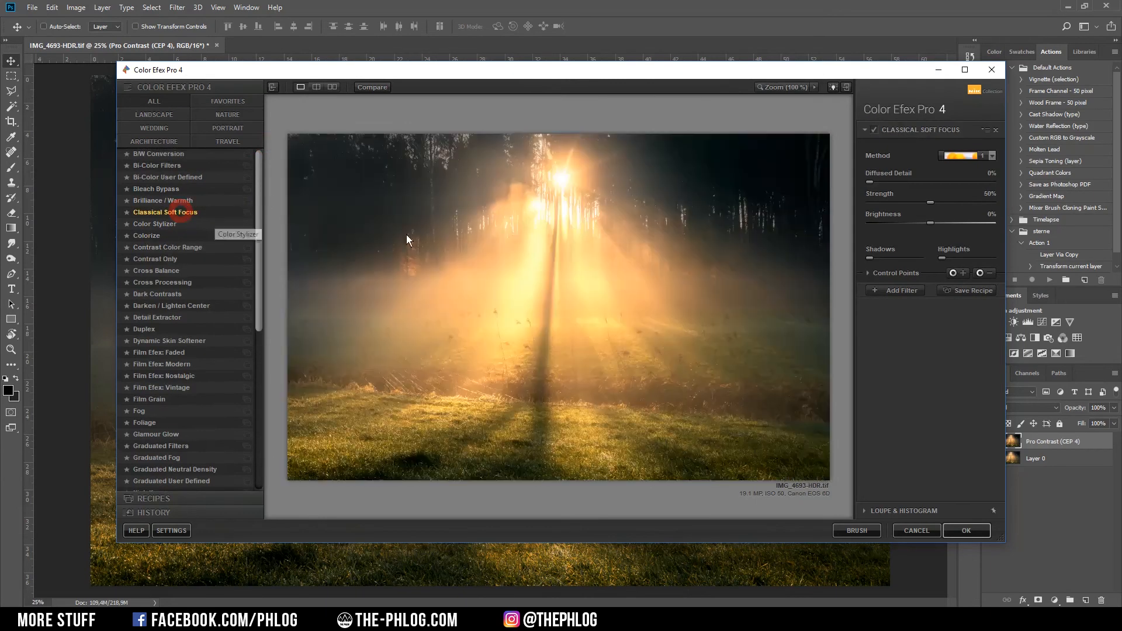
left_click(992, 155)
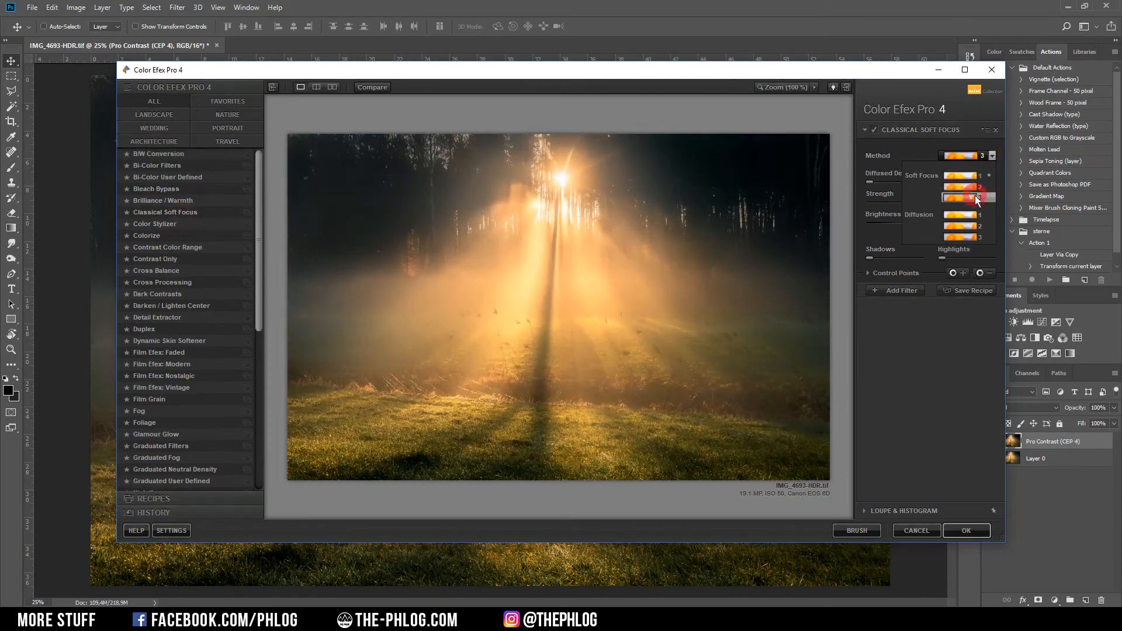
left_click(975, 196)
left_click(952, 527)
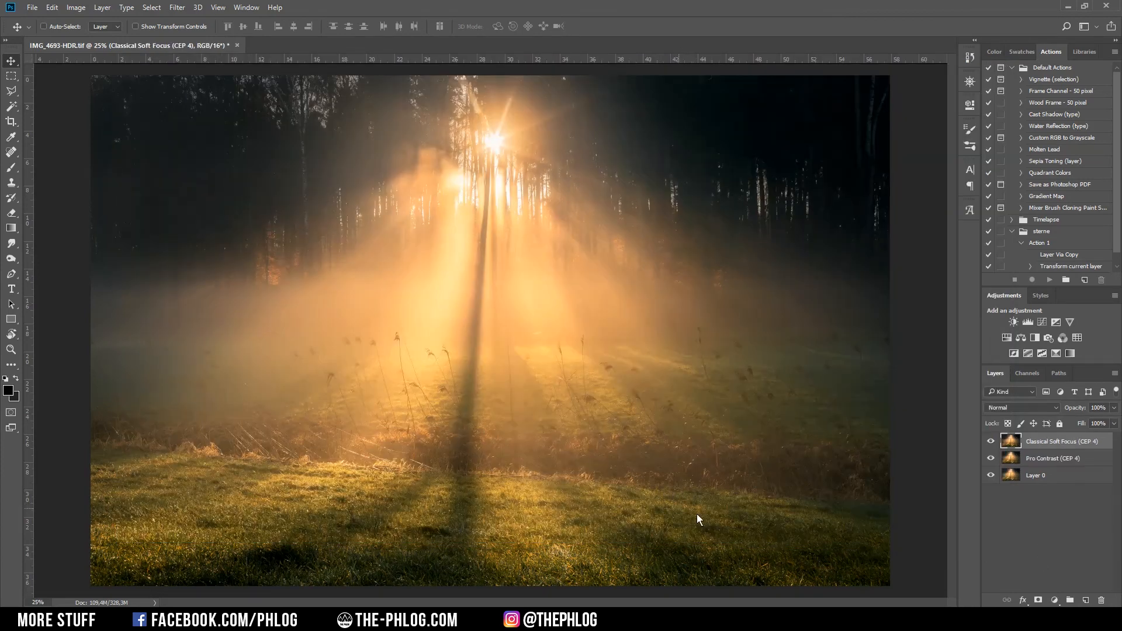
Compare the image with and without the Classical Soft Focus layer, and add a white layer mask to it
left_click(990, 442)
left_click(991, 443)
left_click(1038, 600)
Paint black on the soft focus layer's mask over the foreground grass with a 294 px brush, checking the effect against the hidden layer
key("b")
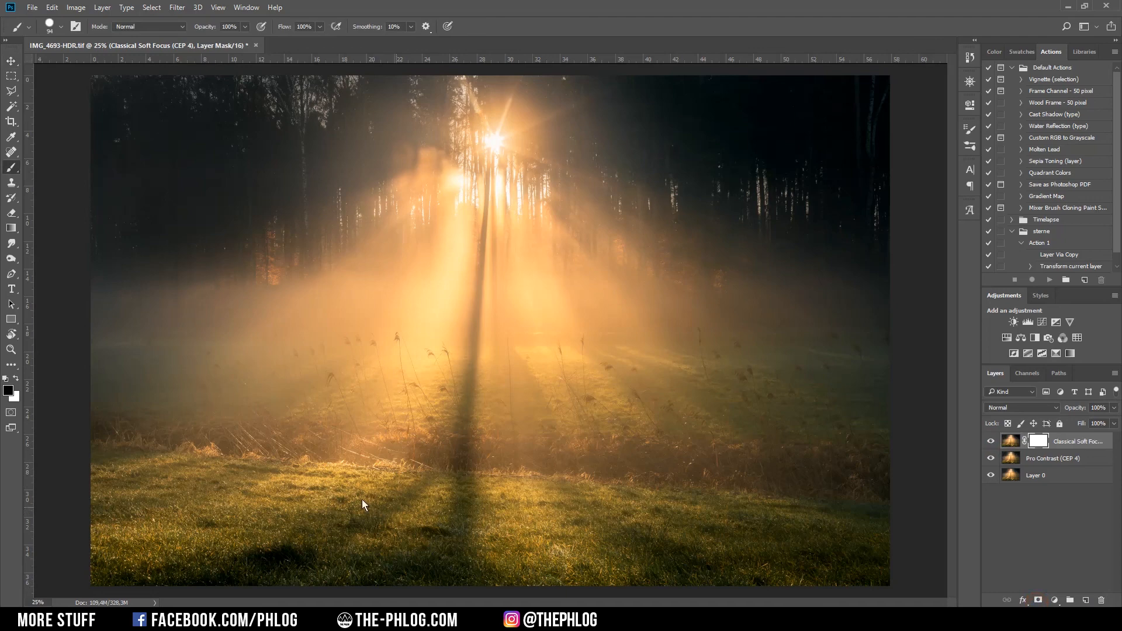
right_click(468, 495)
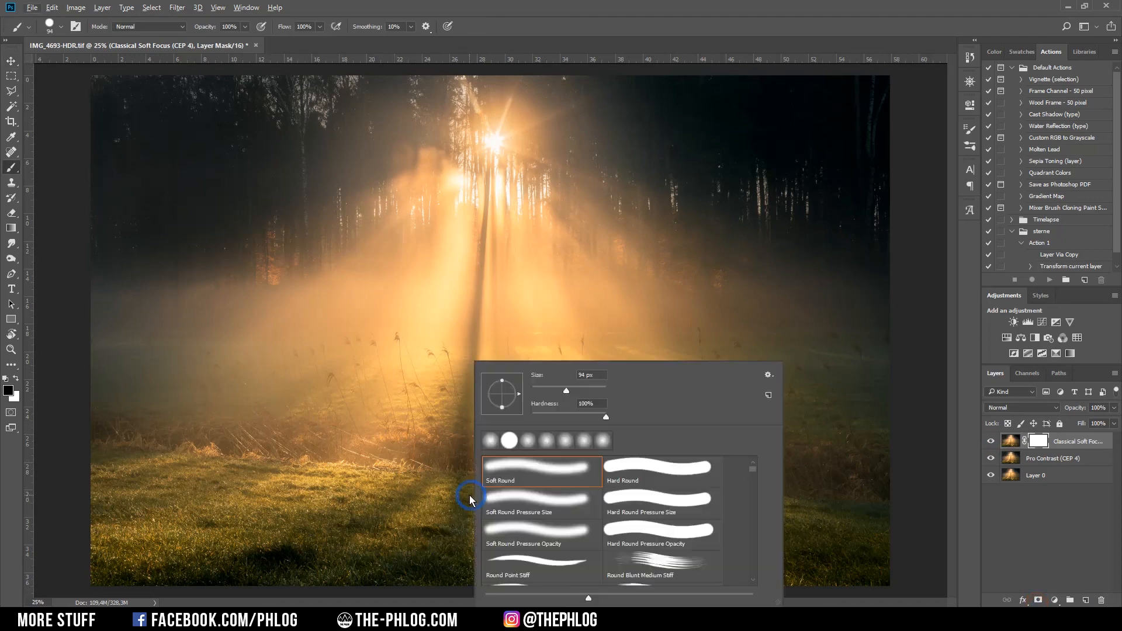
key("Escape")
right_click(470, 496, "alt")
mouse_move(470, 496)
left_mouse_down()
mouse_move(435, 575)
mouse_move(258, 572)
mouse_move(434, 582)
left_mouse_up()
mouse_move(872, 549)
left_mouse_down()
mouse_move(839, 549)
mouse_move(870, 534)
left_mouse_up()
left_click(990, 441)
left_click(990, 441)
left_click(439, 544)
left_click(990, 439)
left_click(991, 440)
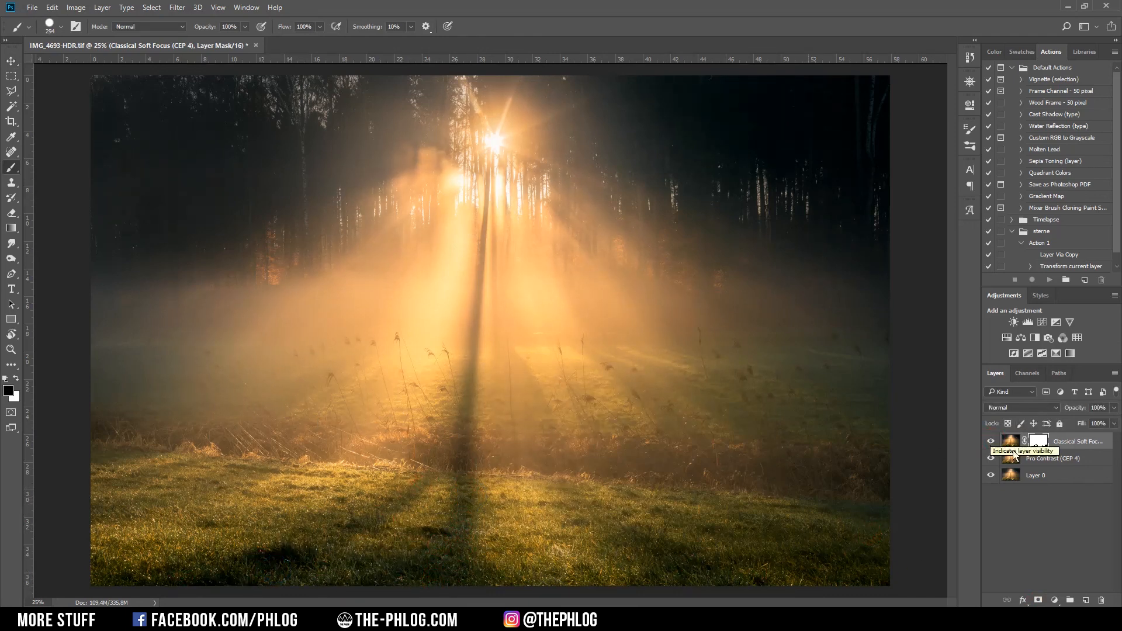